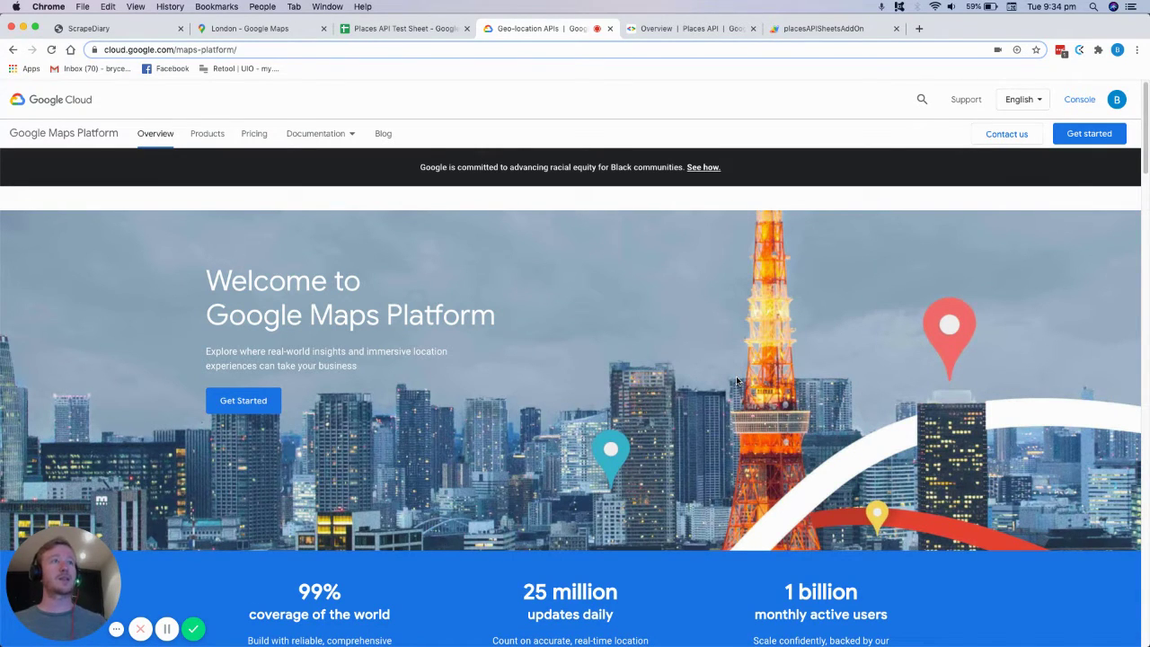
Search Google Maps for restaurants around London and highlight the page address containing the map coordinates
{"action": "left_click", "coordinate": [147, 34]}
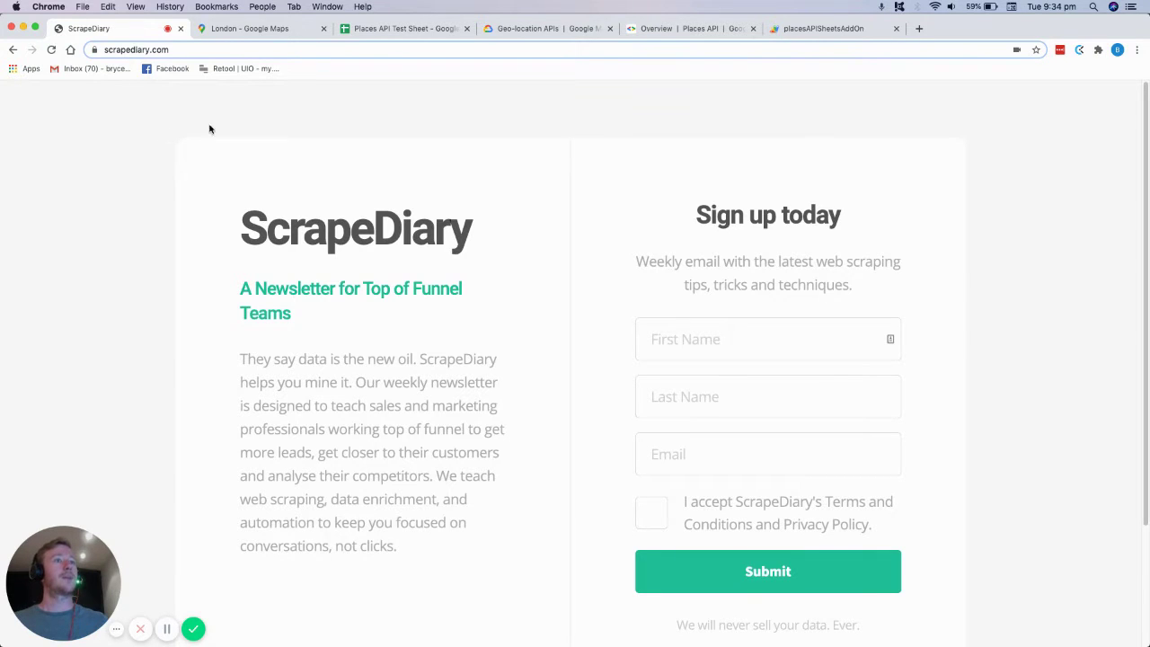
{"action": "left_click", "coordinate": [257, 34]}
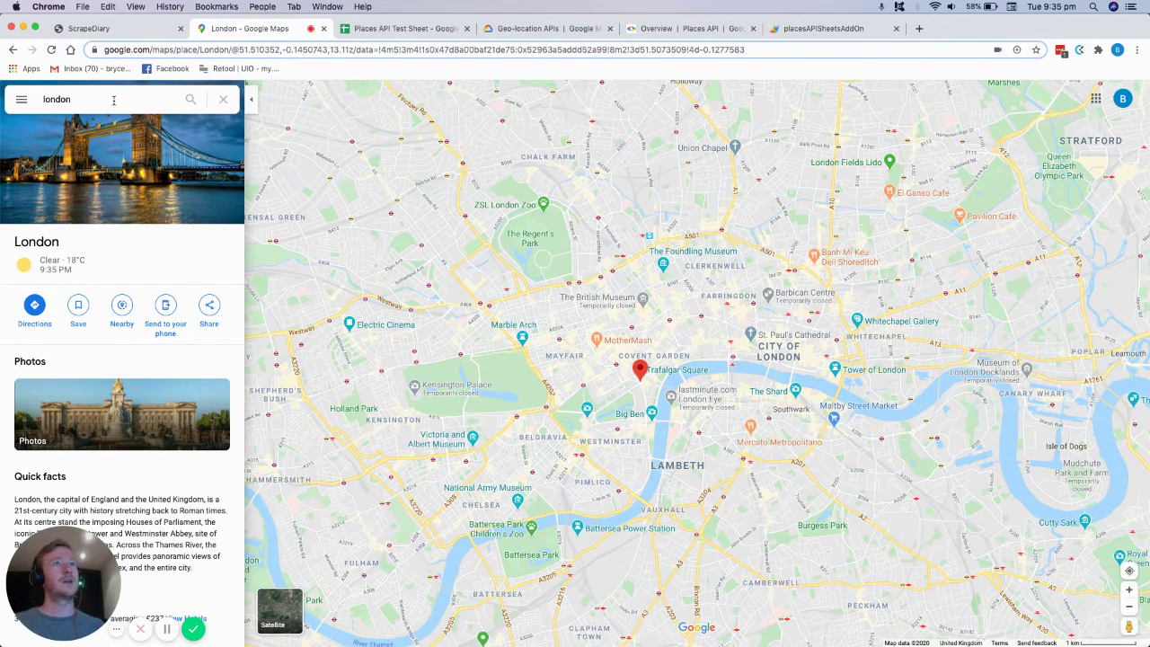
{"action": "left_click", "coordinate": [115, 99]}
{"action": "type", "text": "restaurants"}
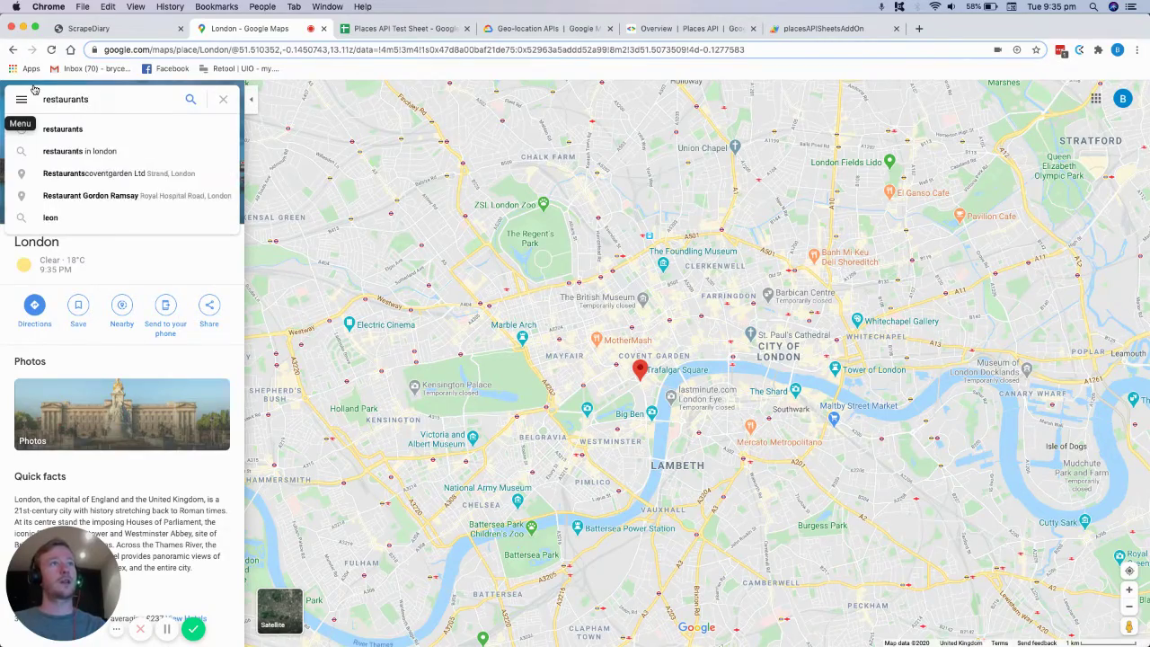
{"action": "key", "text": "Return"}
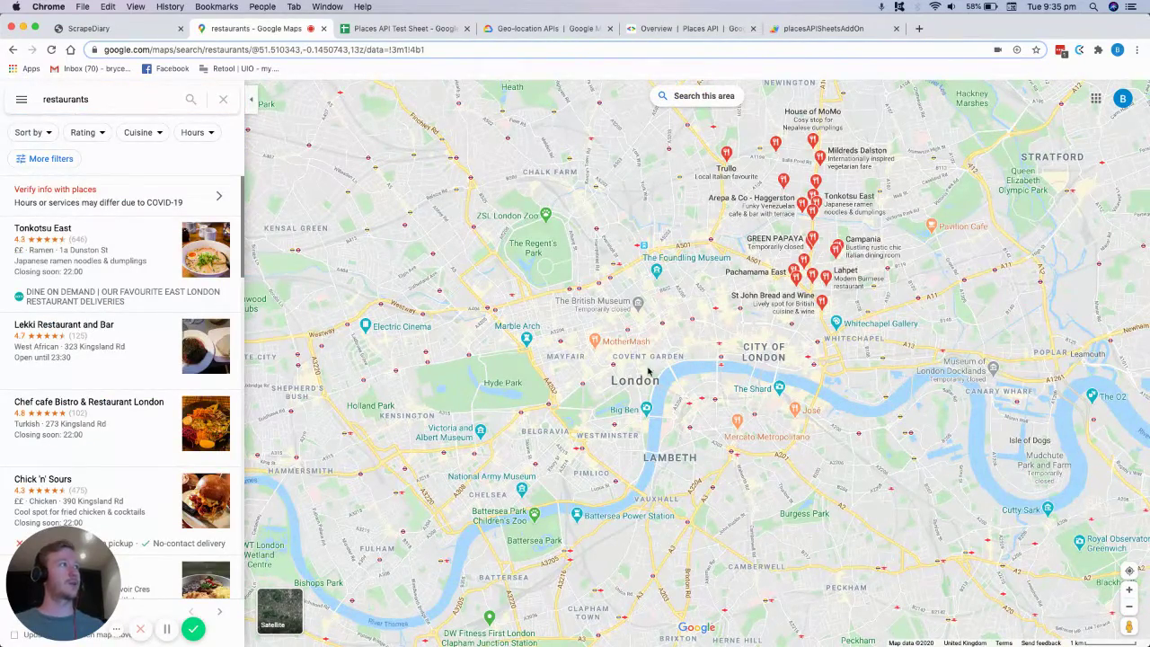
{"action": "mouse_move", "coordinate": [689, 344]}
{"action": "left_mouse_down"}
{"action": "mouse_move", "coordinate": [656, 340]}
{"action": "mouse_move", "coordinate": [669, 338]}
{"action": "left_mouse_up"}
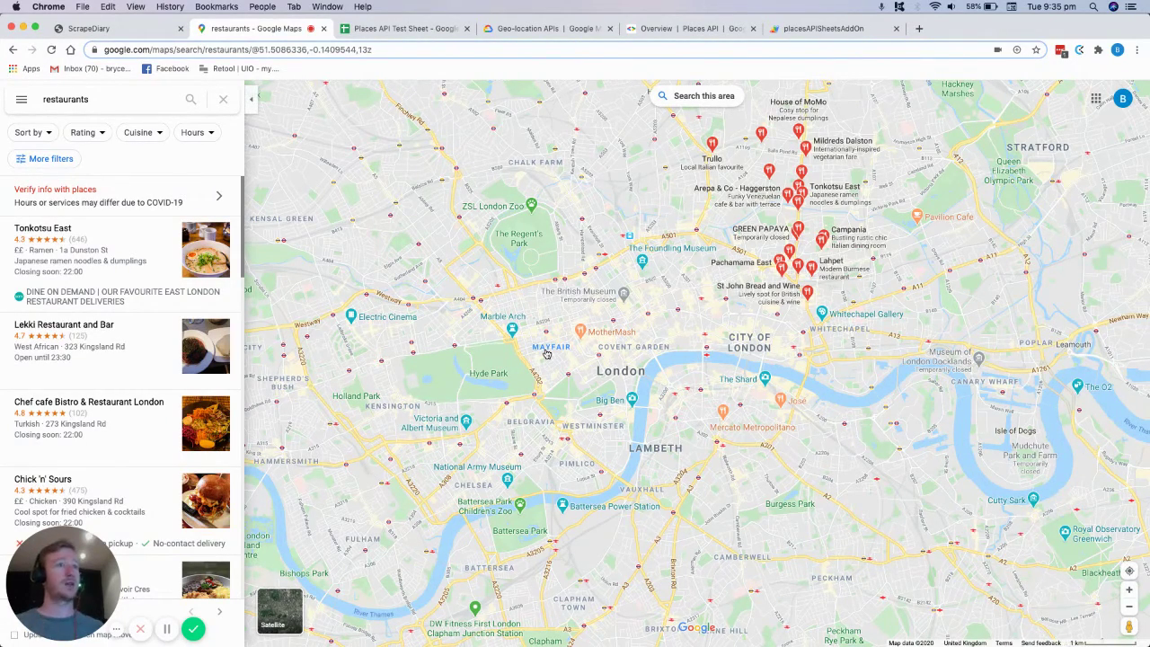
{"action": "left_click", "coordinate": [174, 51]}
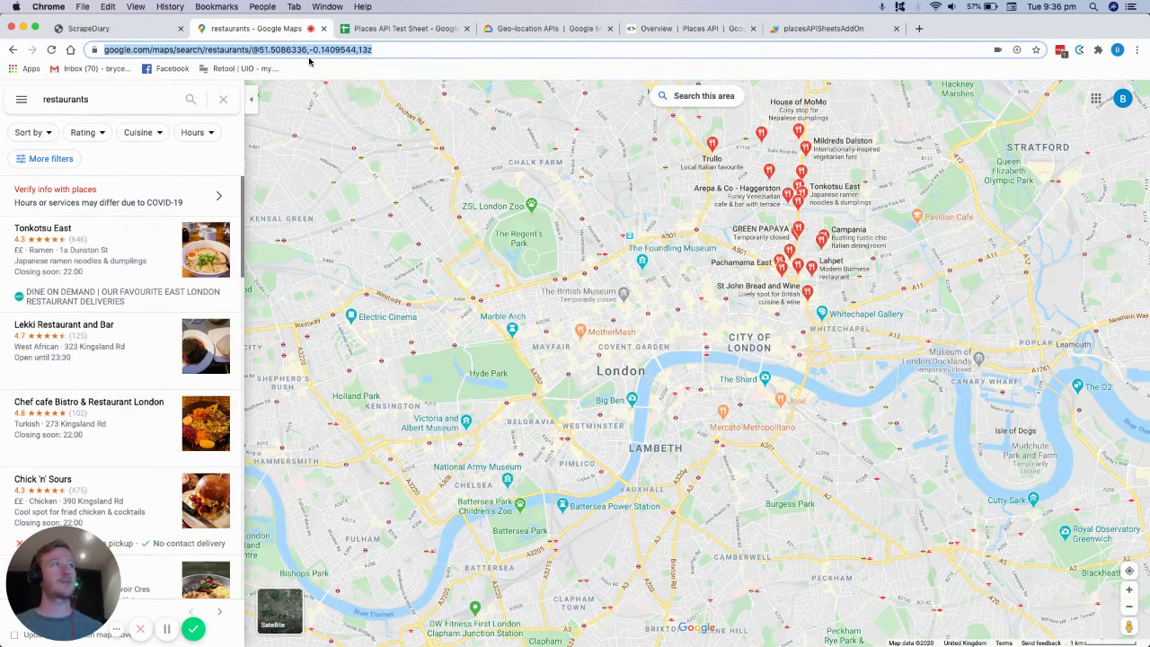
In Sheet1 of the Places API Test Sheet, copy the placeSearch formula including its API key from A1, clear the cell and paste it back
{"action": "left_click", "coordinate": [412, 29]}
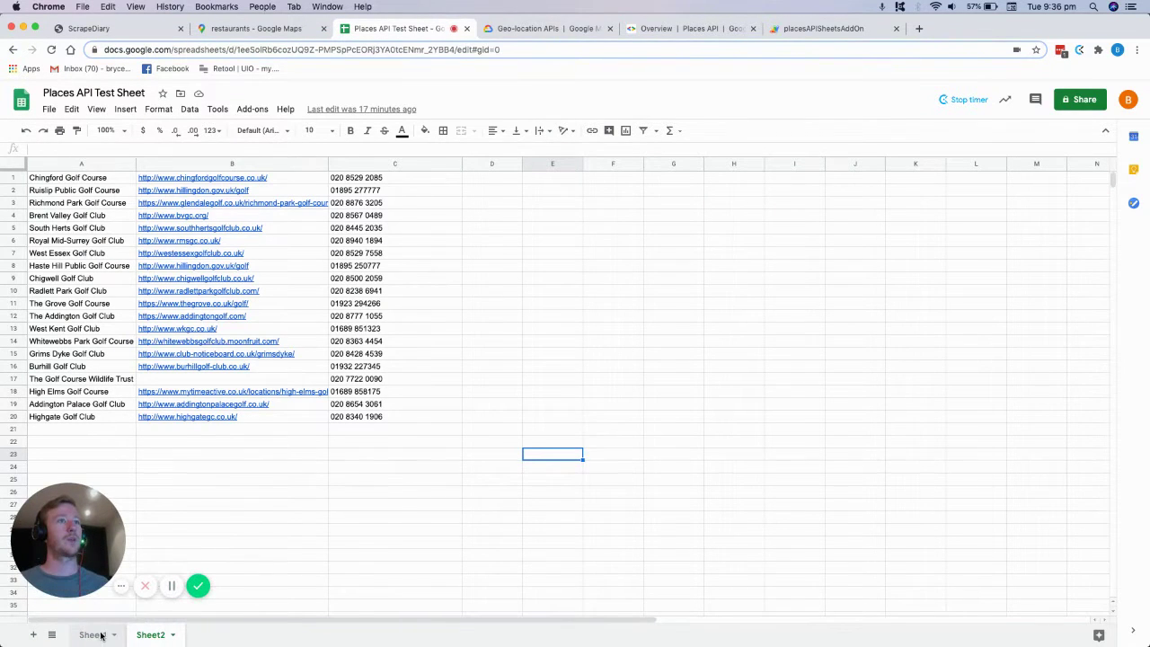
{"action": "left_click", "coordinate": [99, 635]}
{"action": "left_click", "coordinate": [53, 180]}
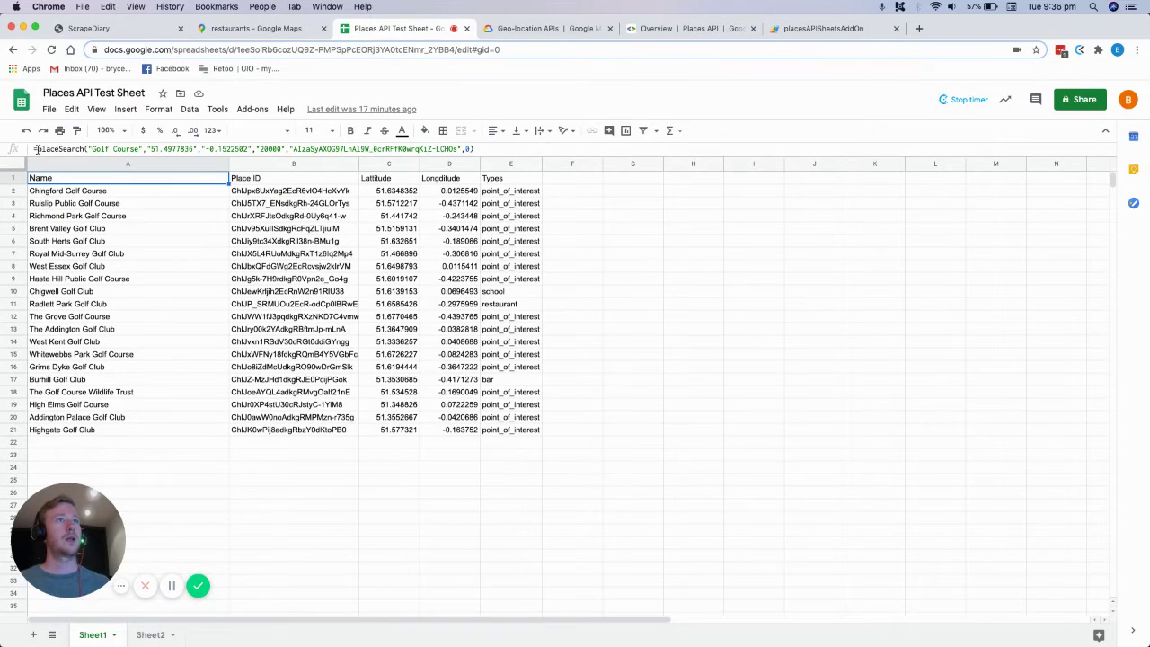
{"action": "left_click", "coordinate": [46, 148]}
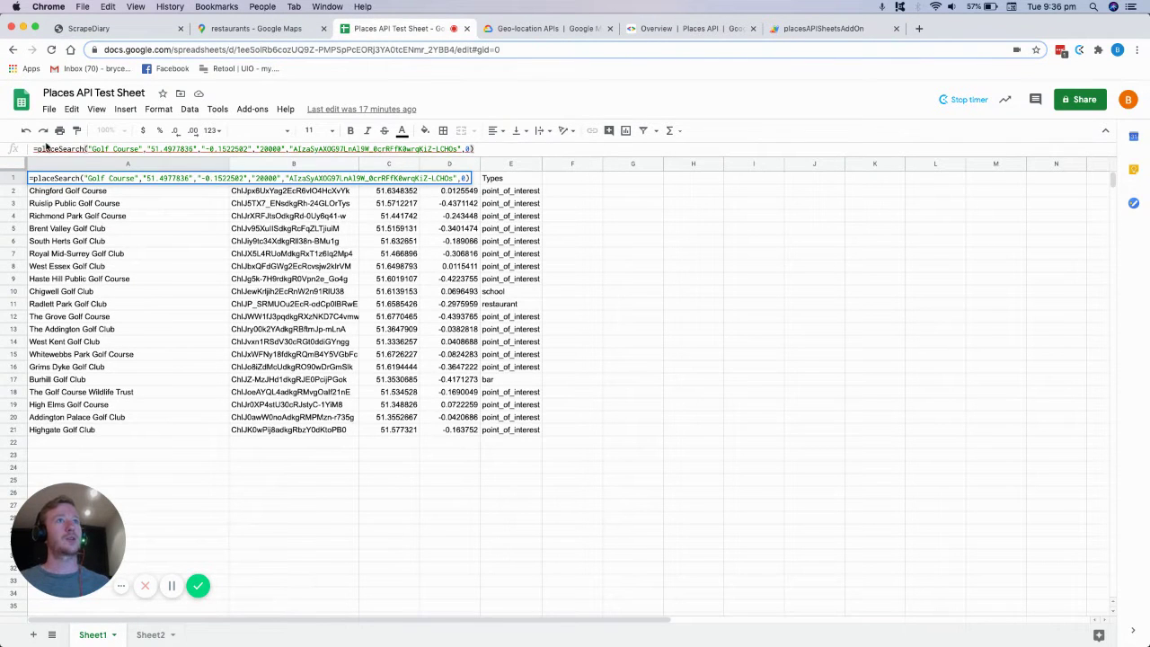
{"action": "left_click_drag", "start_coordinate": [36, 148], "coordinate": [476, 148]}
{"action": "key", "text": "super+c"}
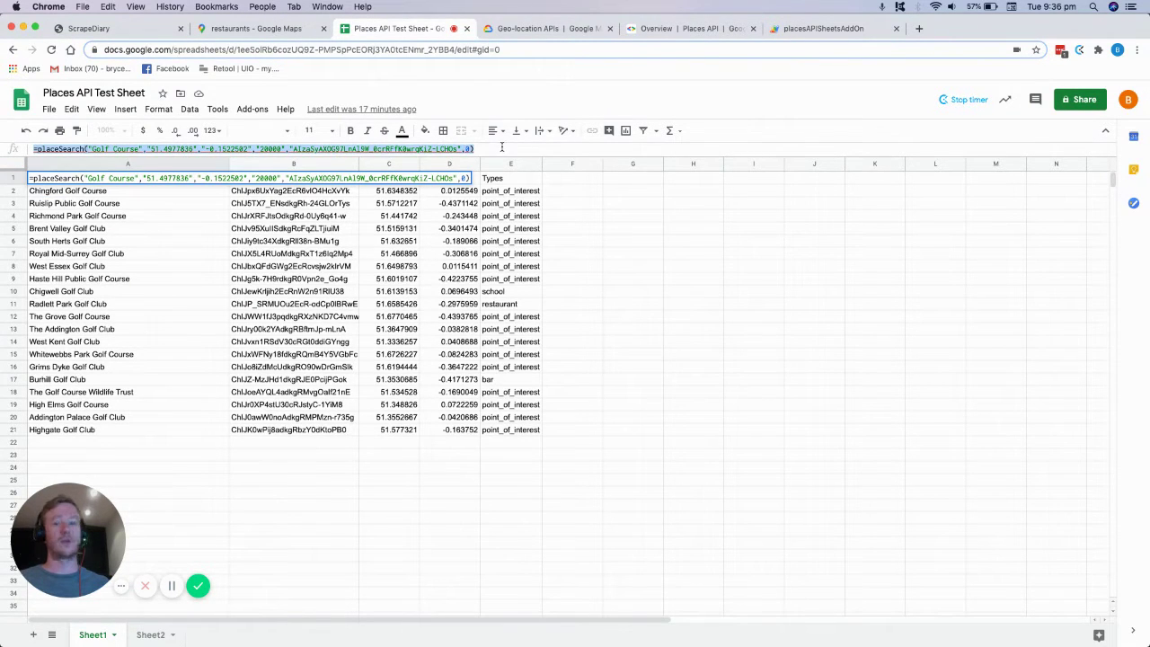
{"action": "key", "text": "BackSpace"}
{"action": "key", "text": "Return"}
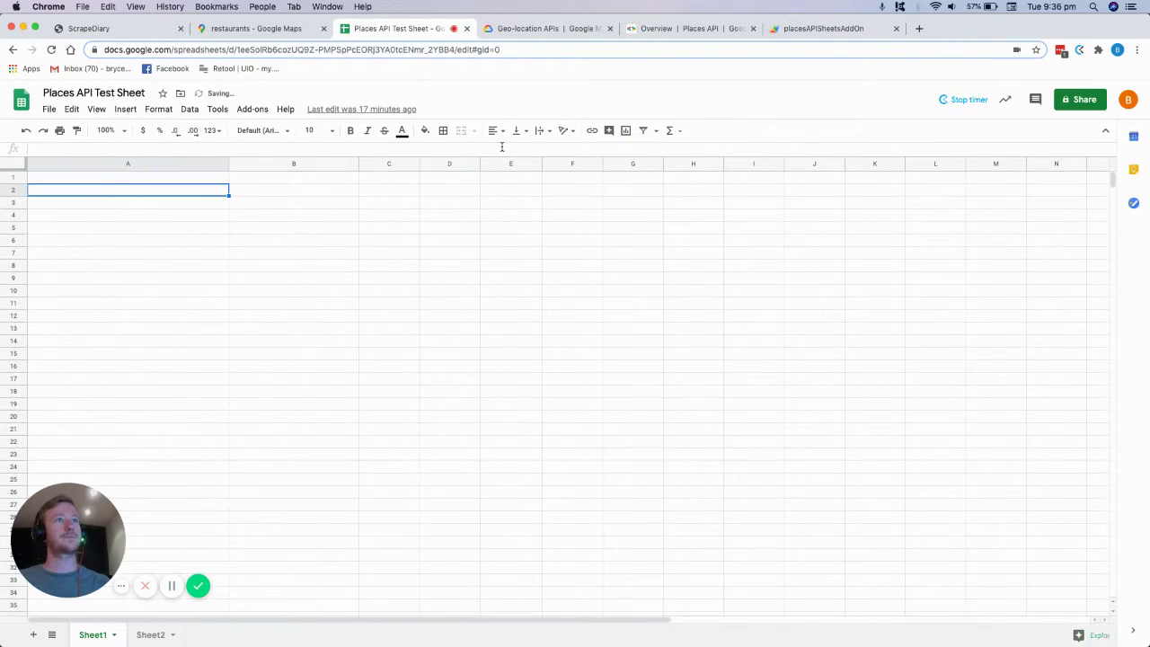
{"action": "key", "text": "super+v"}
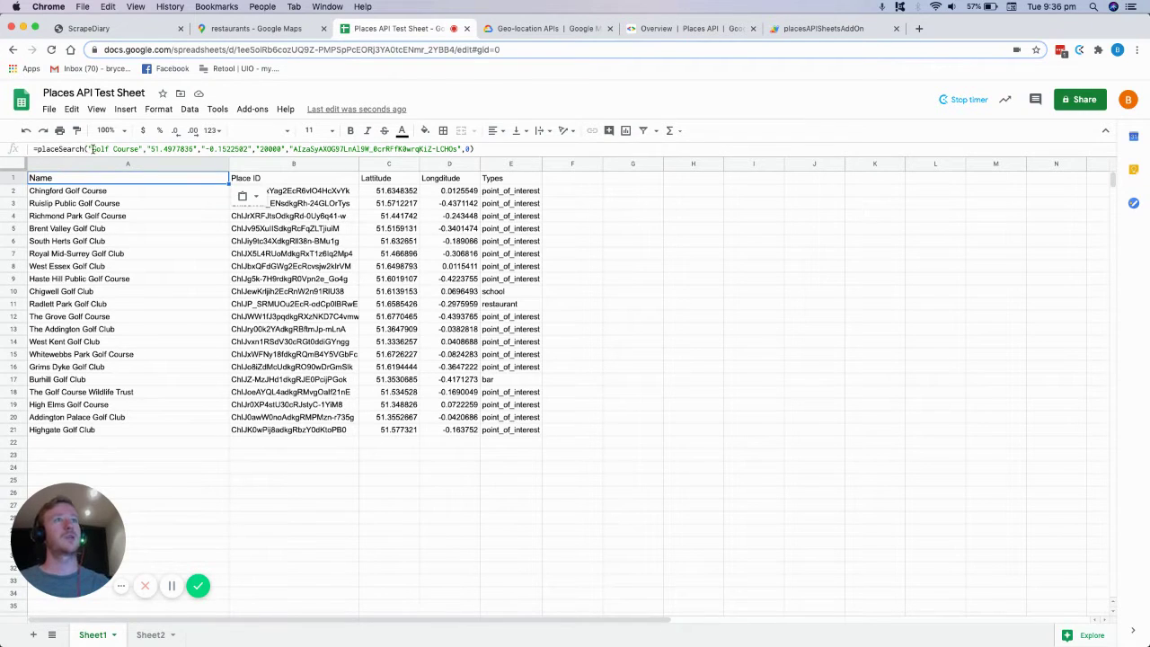
Review the search term and coordinates in A1's placeSearch formula and set its search radius to 1000
{"action": "left_click_drag", "start_coordinate": [91, 149], "coordinate": [138, 150]}
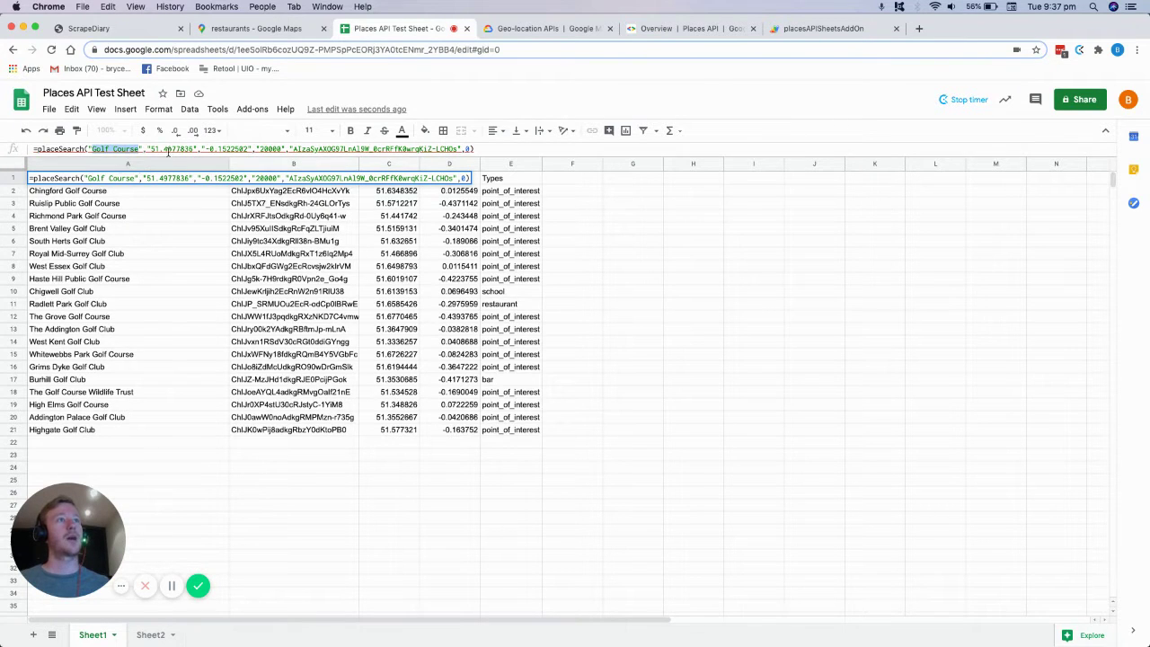
{"action": "left_click", "coordinate": [225, 149]}
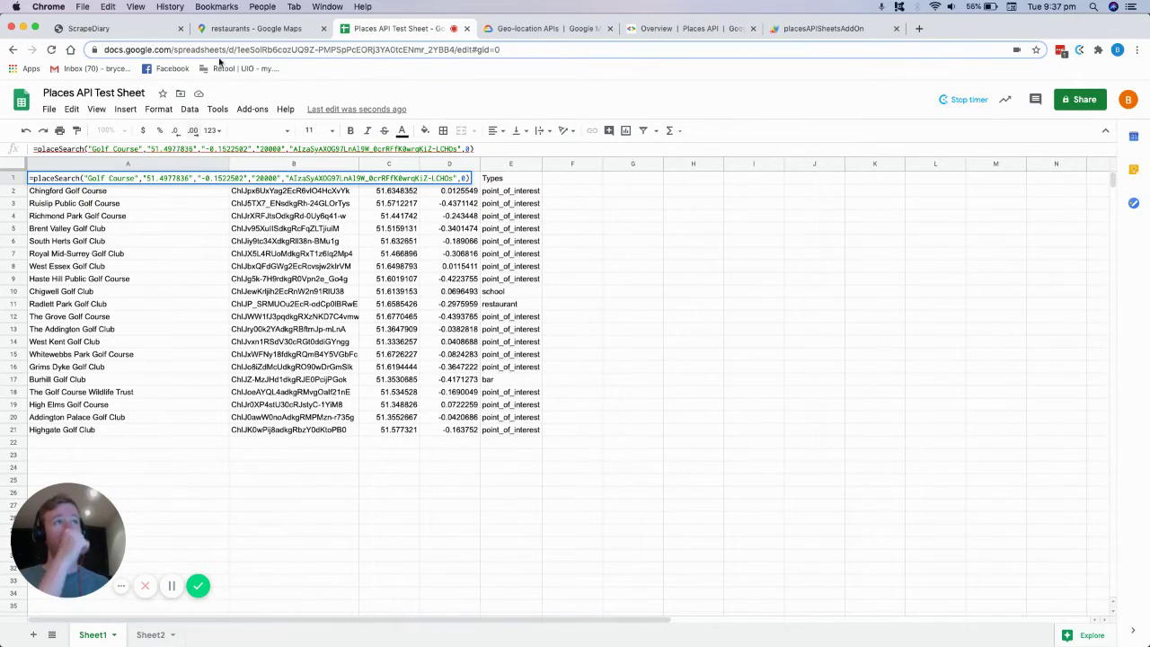
{"action": "left_click", "coordinate": [232, 33]}
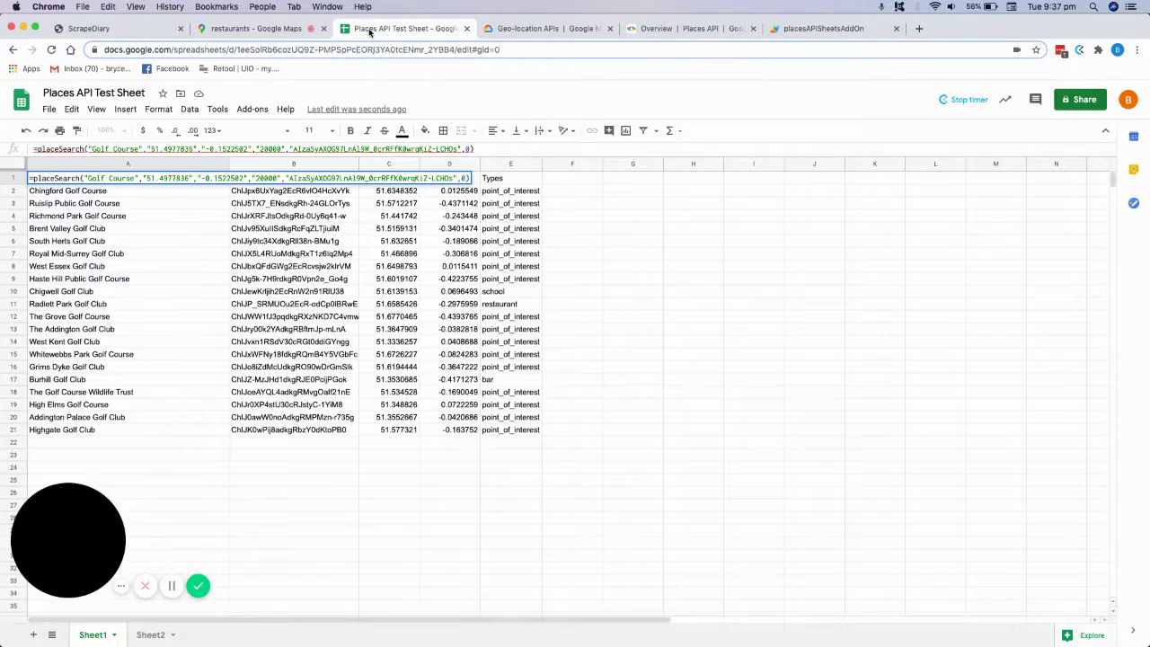
{"action": "left_click", "coordinate": [375, 33]}
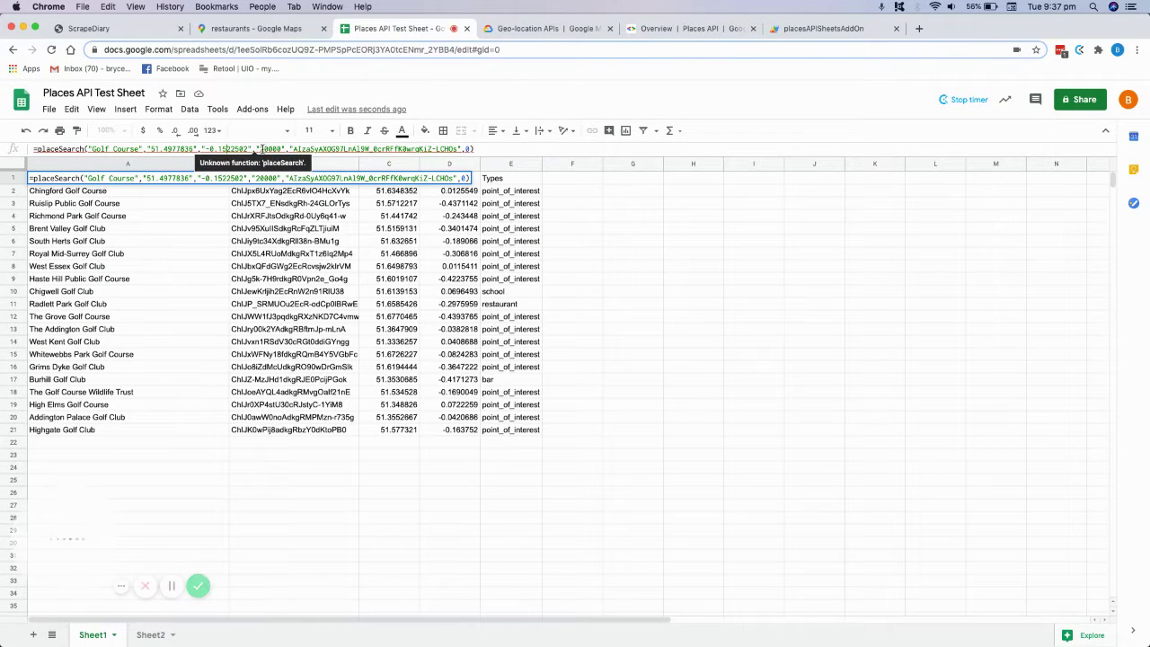
{"action": "left_click_drag", "start_coordinate": [260, 149], "coordinate": [280, 150]}
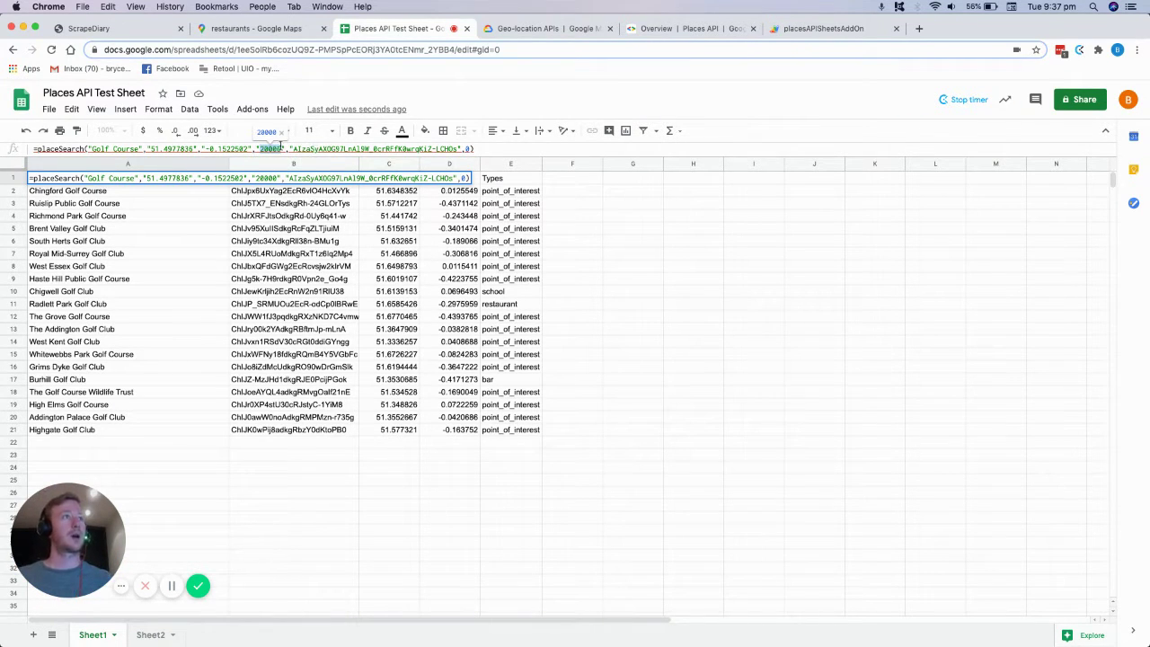
{"action": "type", "text": "1000"}
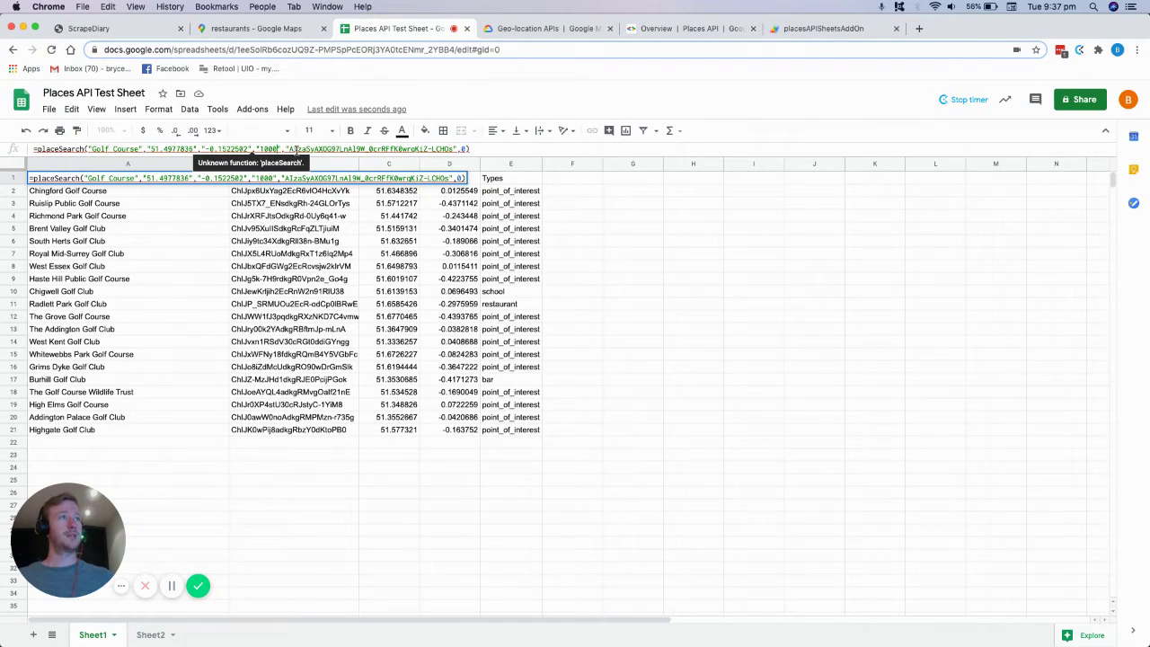
Set the placeSearch radius to 20000 and its final argument to 1, and look through the returned golf courses
{"action": "left_click_drag", "start_coordinate": [290, 148], "coordinate": [454, 147]}
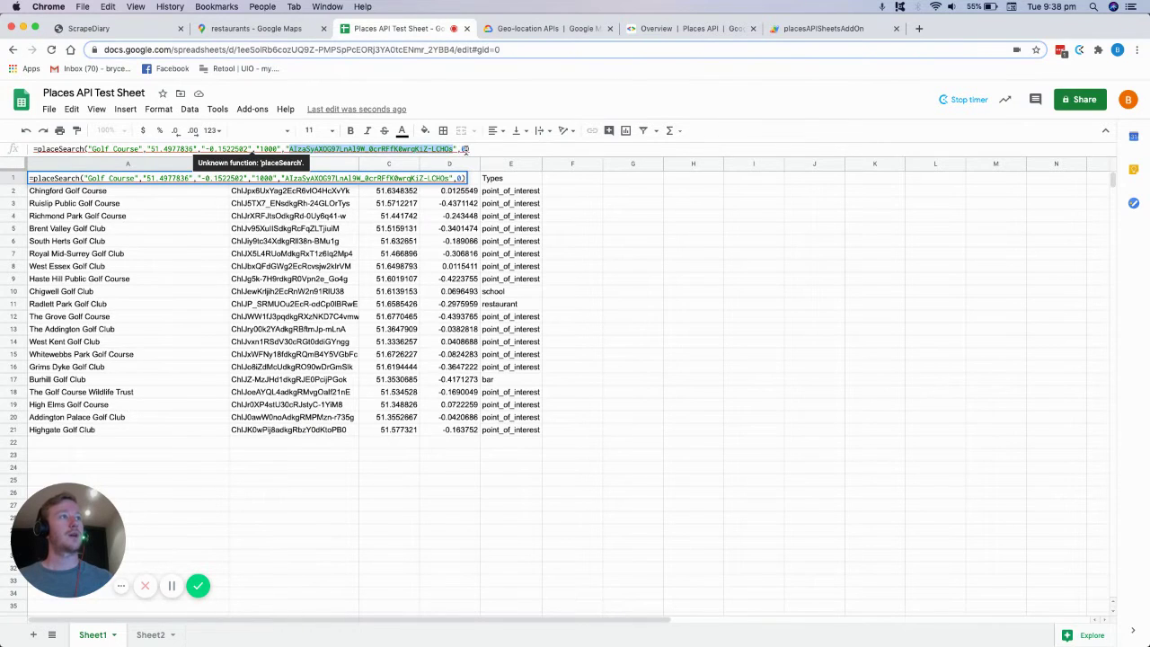
{"action": "left_click", "coordinate": [465, 149]}
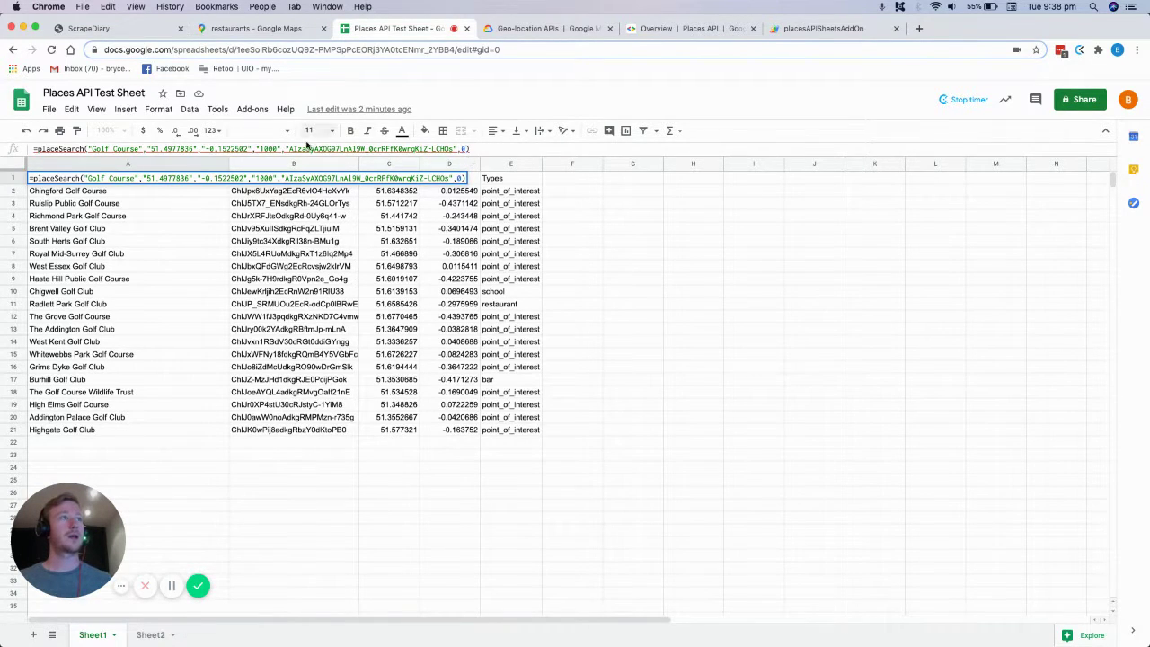
{"action": "left_click", "coordinate": [265, 149]}
{"action": "double_click", "coordinate": [265, 149]}
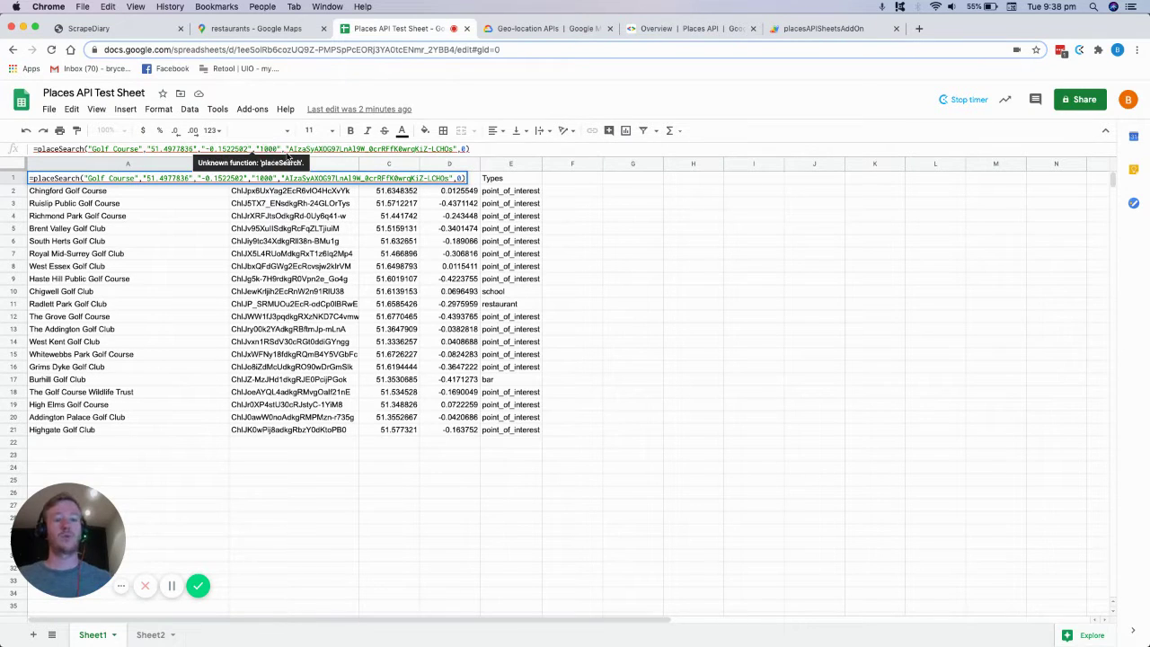
{"action": "type", "text": "20000"}
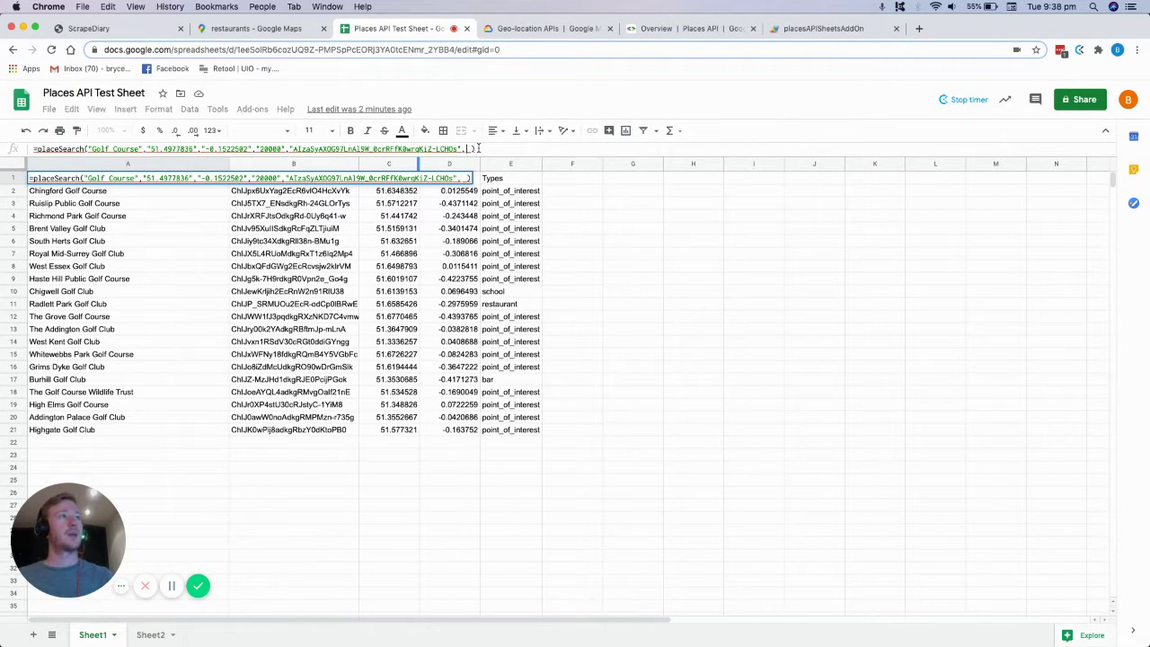
{"action": "key", "text": "Return"}
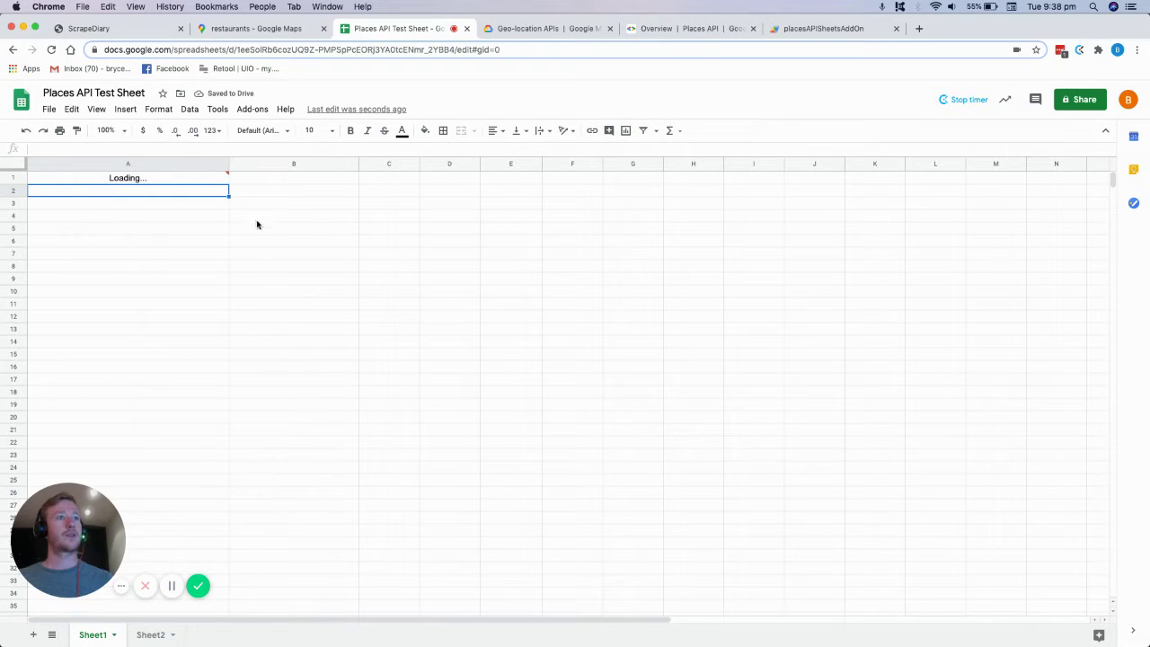
{"action": "left_click", "coordinate": [191, 228]}
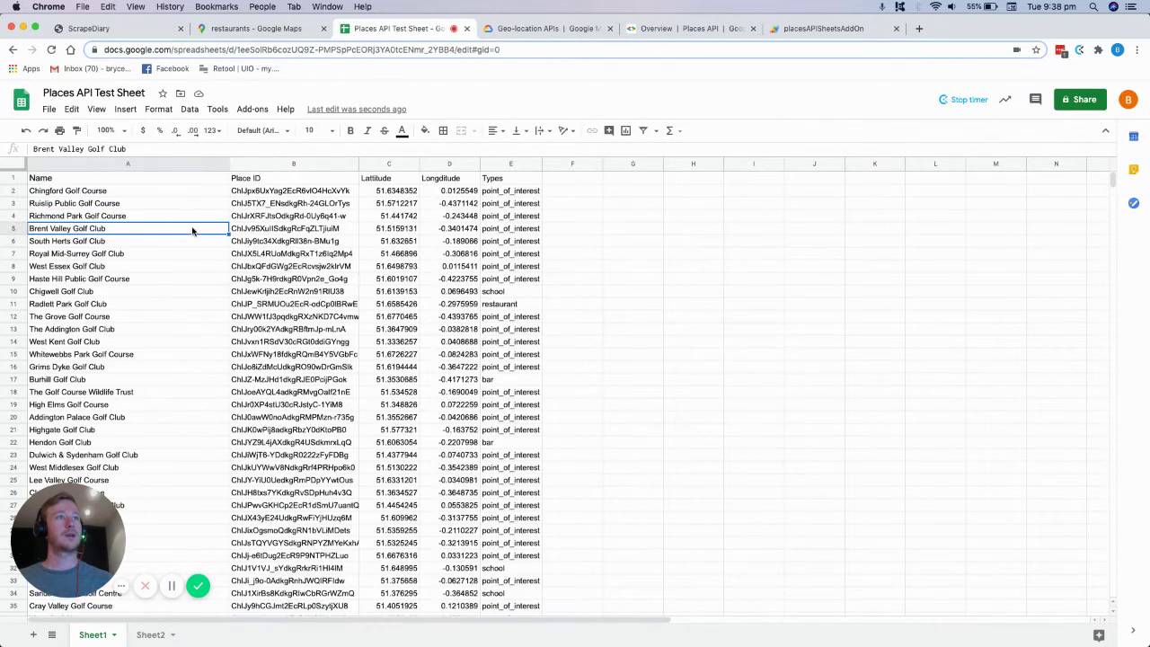
{"action": "scroll", "coordinate": [255, 274], "scroll_direction": "down", "scroll_amount": 2}
{"action": "scroll", "coordinate": [255, 274], "scroll_direction": "down", "scroll_amount": 6}
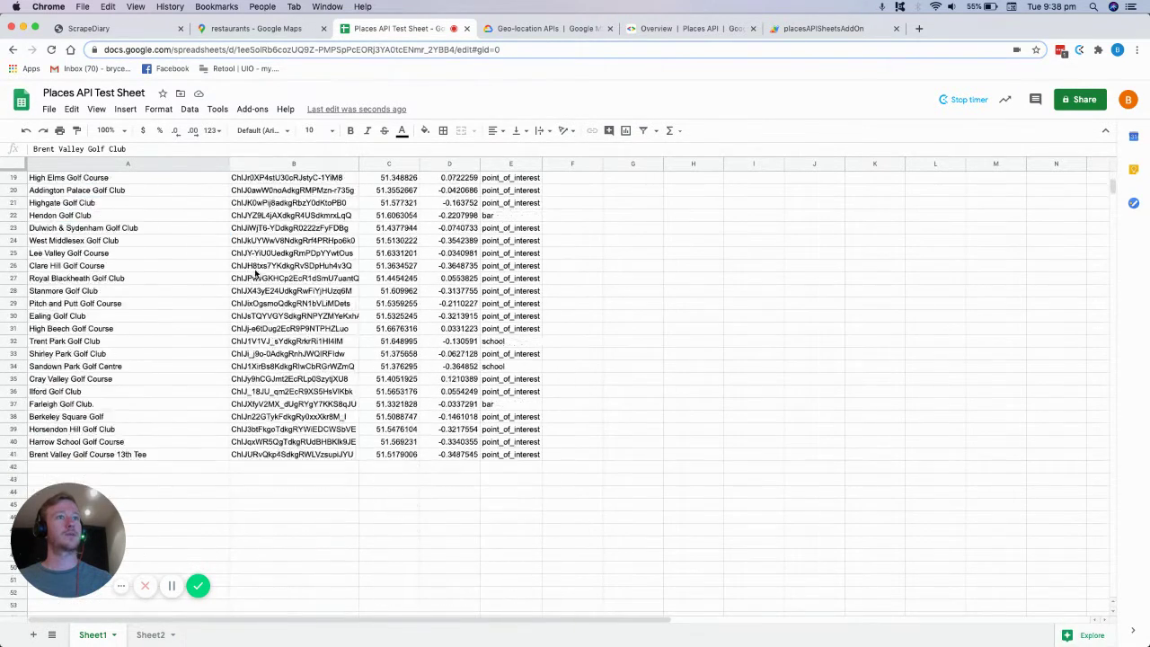
{"action": "scroll", "coordinate": [256, 274], "scroll_direction": "up", "scroll_amount": 2}
{"action": "scroll", "coordinate": [255, 274], "scroll_direction": "up", "scroll_amount": 6}
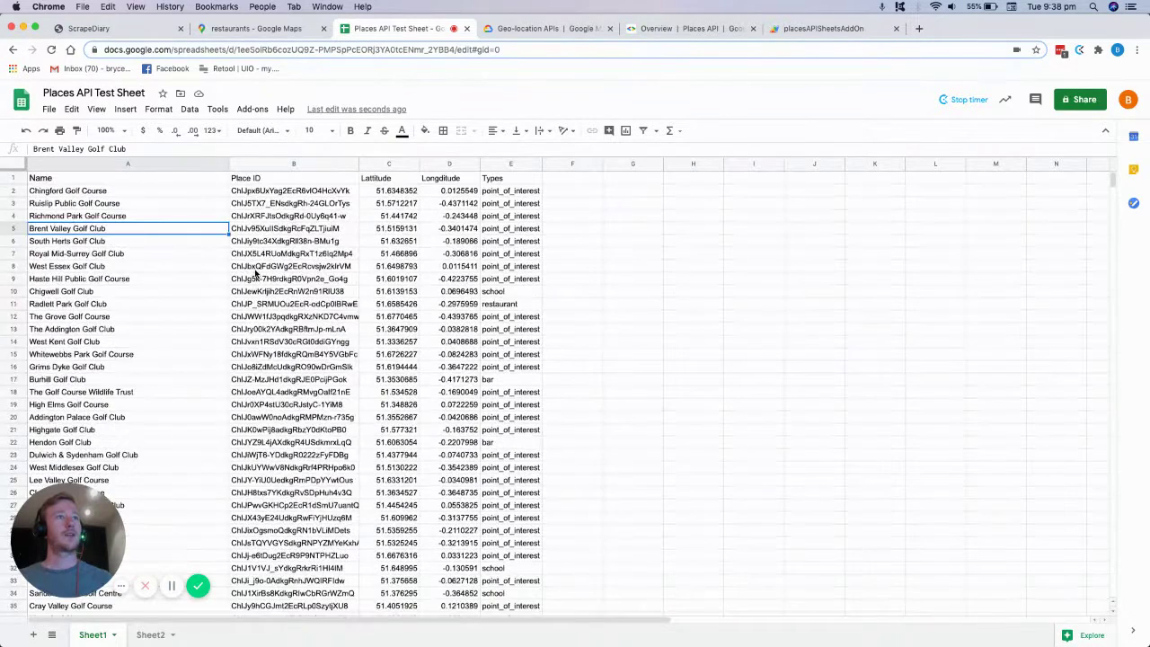
Set the final argument of A1's placeSearch formula to 2 and review the returned rows and place IDs
{"action": "left_click", "coordinate": [118, 179]}
{"action": "left_click", "coordinate": [472, 148]}
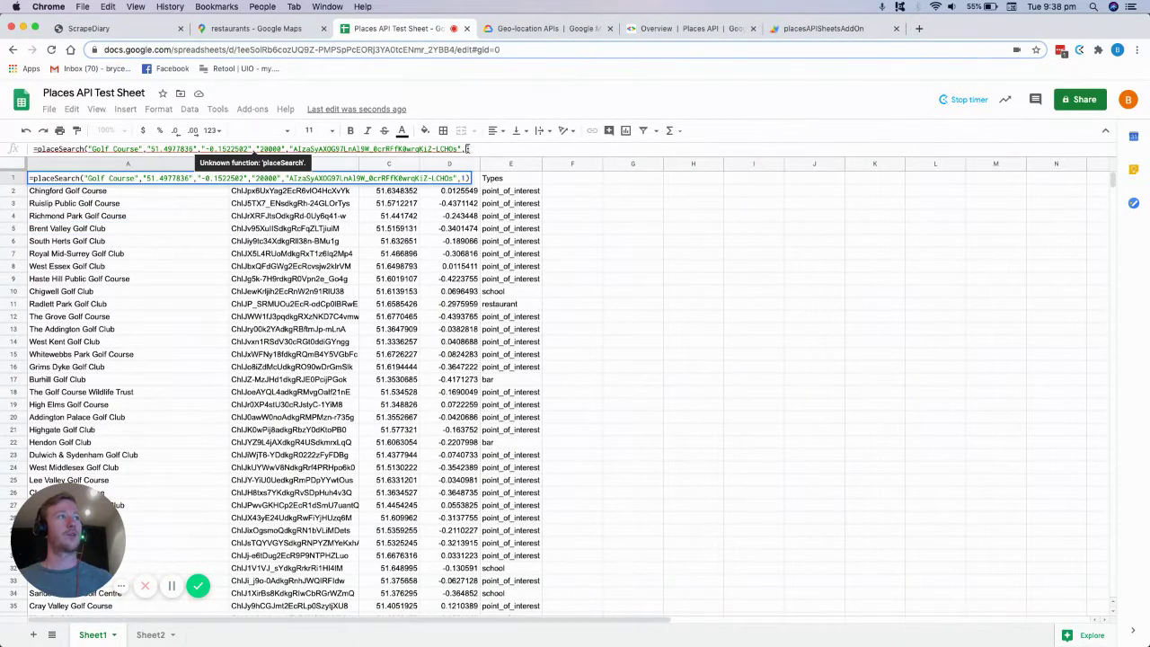
{"action": "key", "text": "Return"}
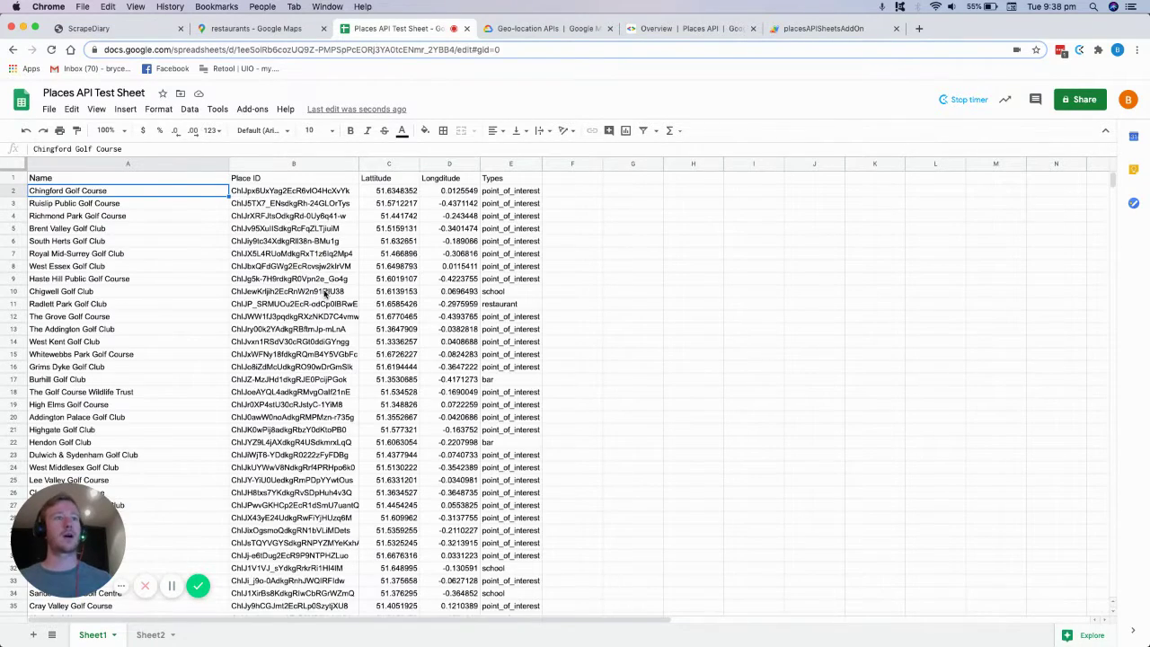
{"action": "scroll", "coordinate": [363, 287], "scroll_direction": "down", "scroll_amount": 5}
{"action": "scroll", "coordinate": [363, 288], "scroll_direction": "down", "scroll_amount": 7}
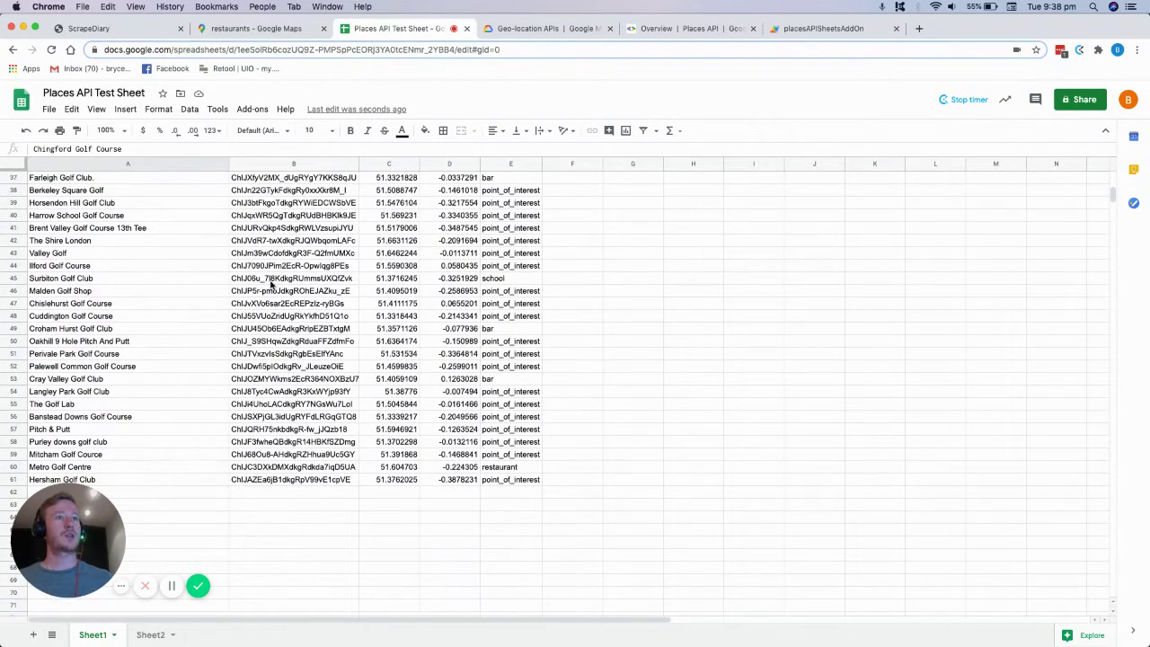
{"action": "scroll", "coordinate": [274, 284], "scroll_direction": "up", "scroll_amount": 12}
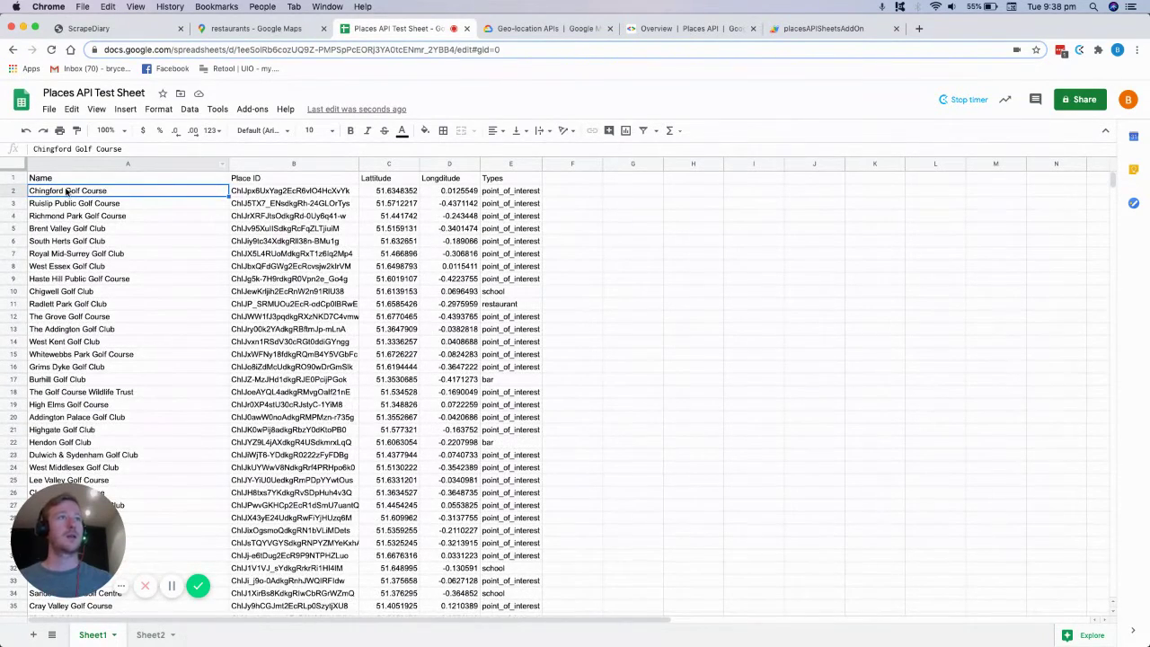
{"action": "left_click", "coordinate": [288, 192]}
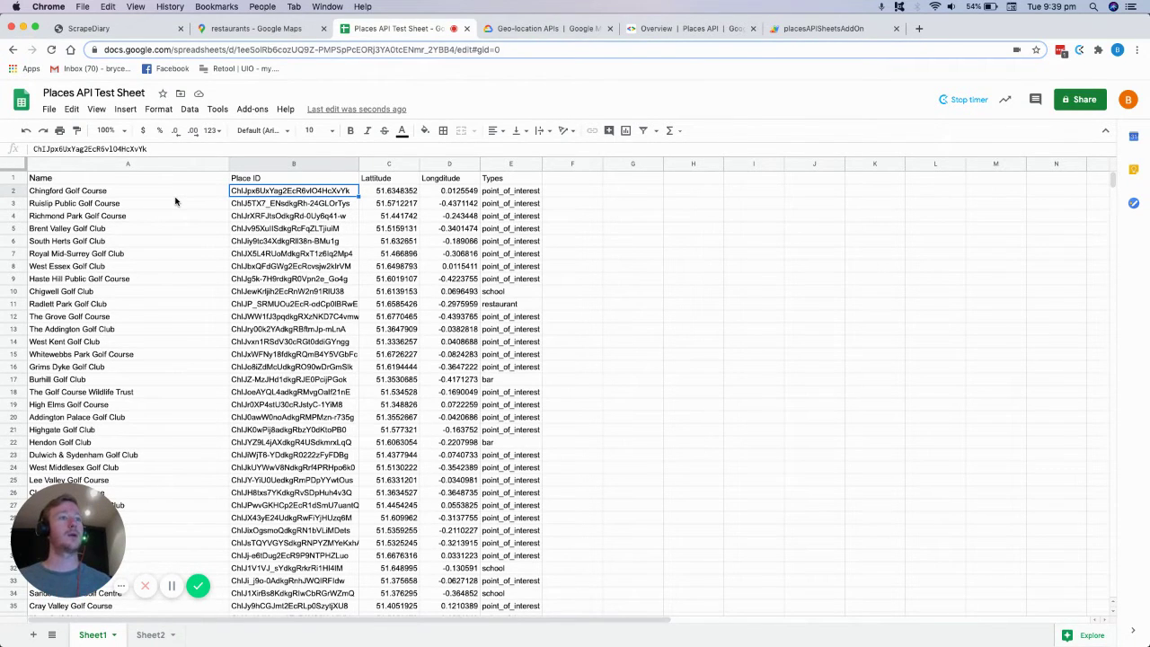
{"action": "left_click", "coordinate": [89, 183]}
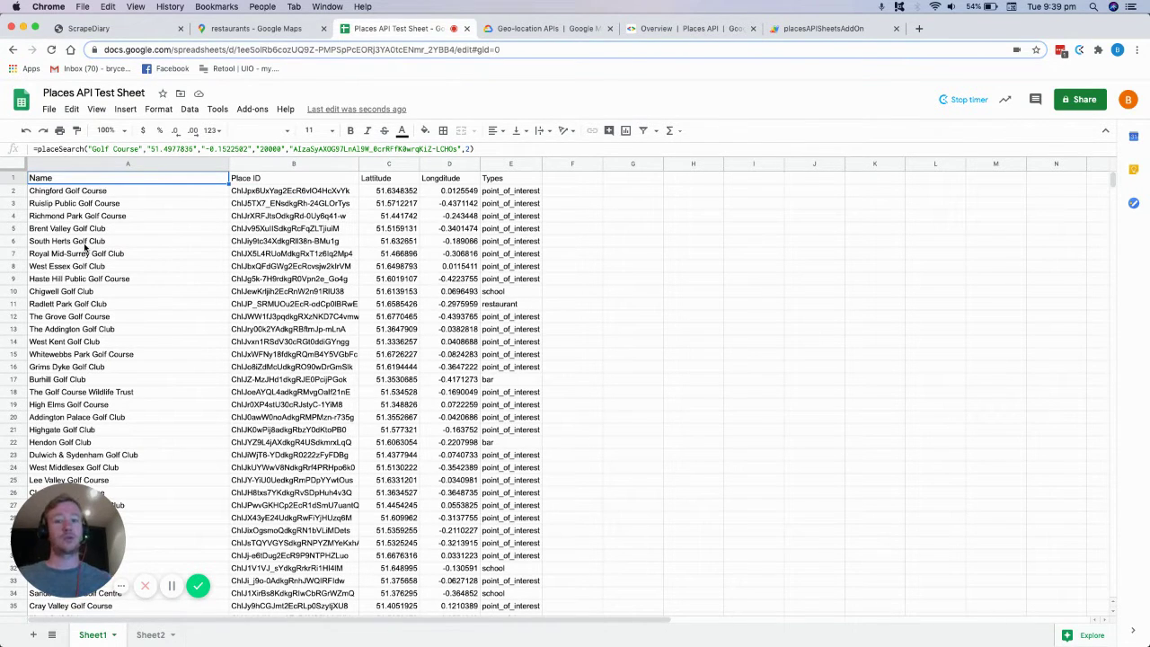
Open Sheet2 and inspect the placeDetails function inside the TRANSPOSE formula in cell A1
{"action": "left_click", "coordinate": [148, 636]}
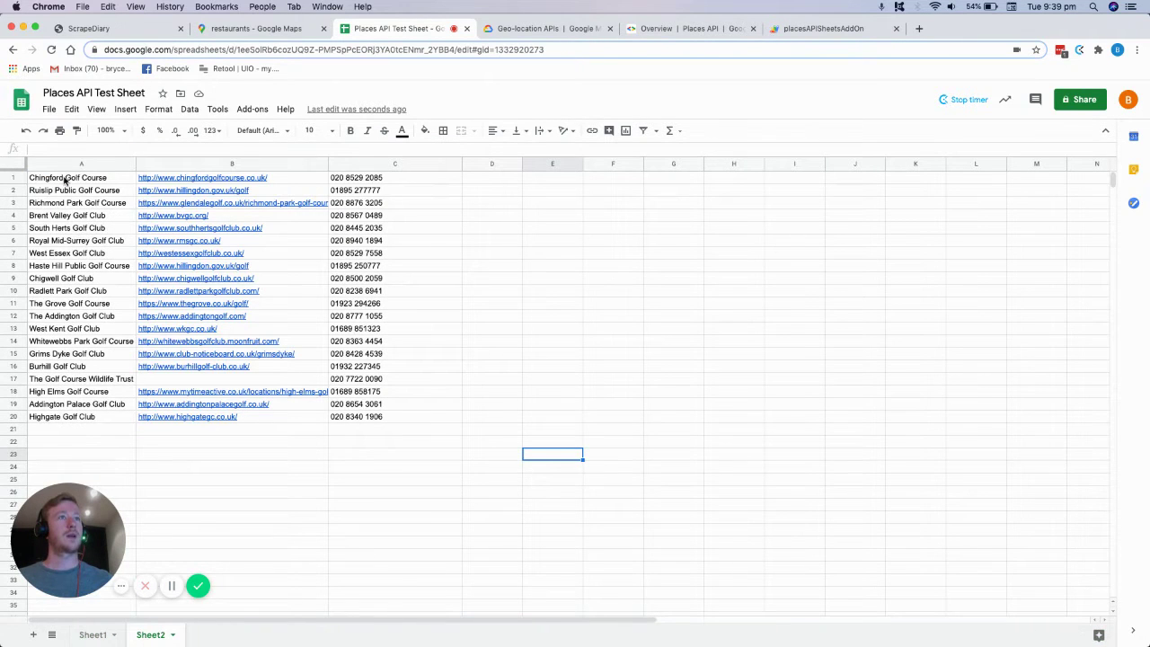
{"action": "left_click", "coordinate": [64, 181]}
{"action": "left_click", "coordinate": [82, 149]}
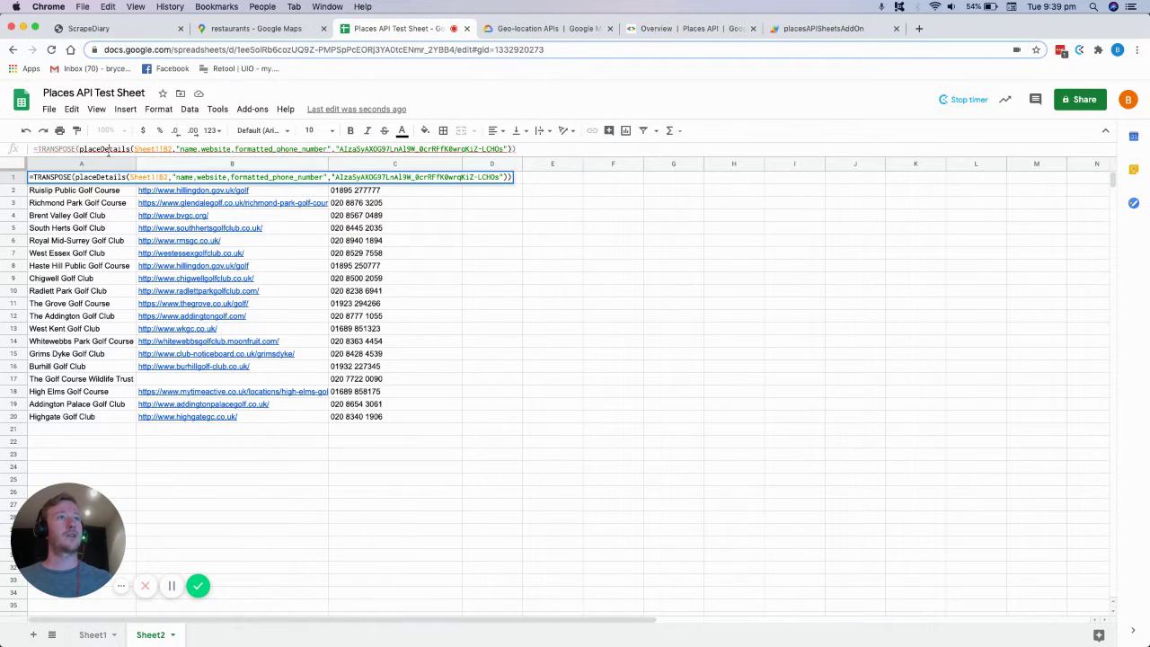
{"action": "left_click_drag", "start_coordinate": [80, 150], "coordinate": [129, 153]}
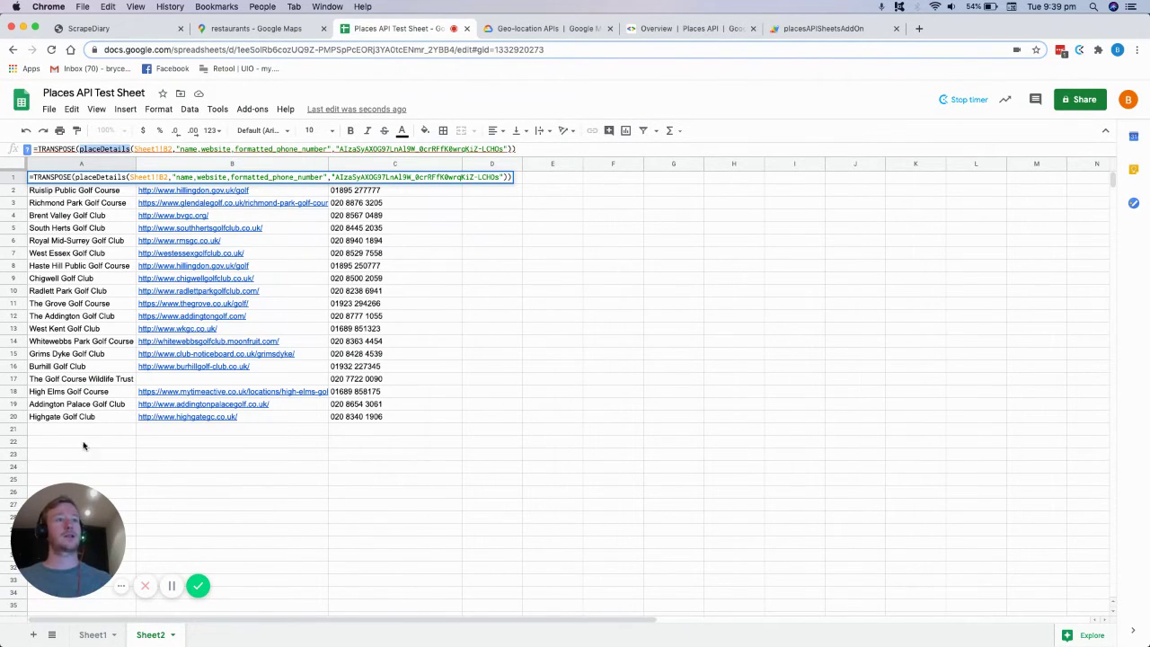
Check the place ID in Sheet1 cell B2 that the placeDetails formula references, and return to Sheet2
{"action": "left_click", "coordinate": [93, 634]}
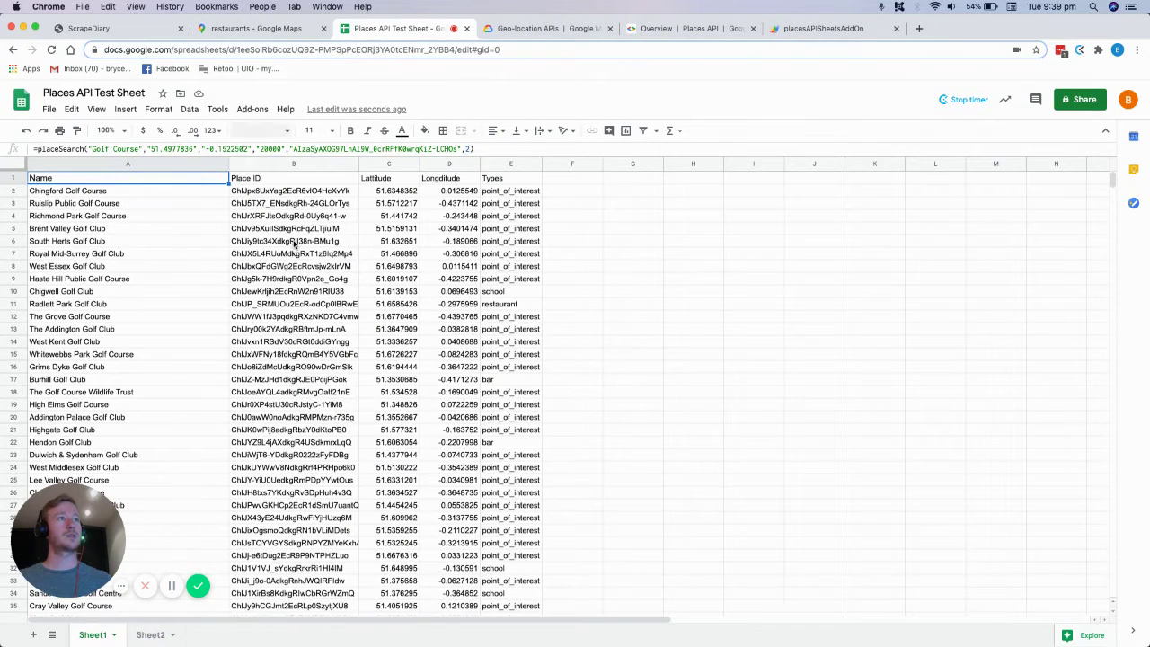
{"action": "left_click", "coordinate": [265, 194]}
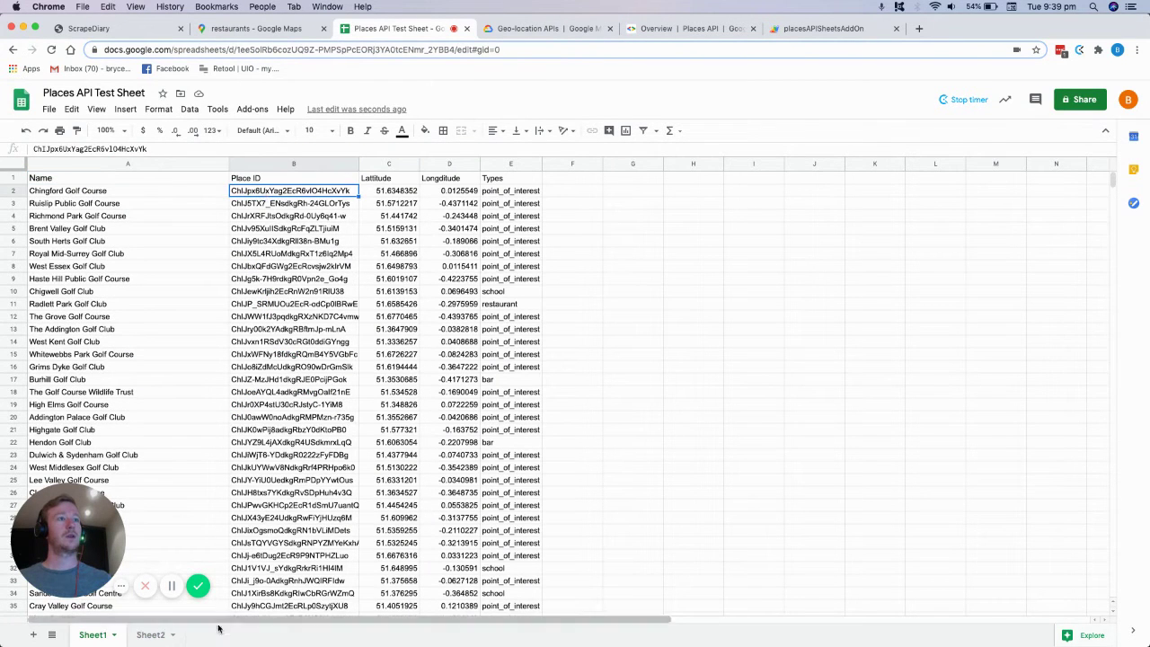
{"action": "left_click", "coordinate": [153, 634]}
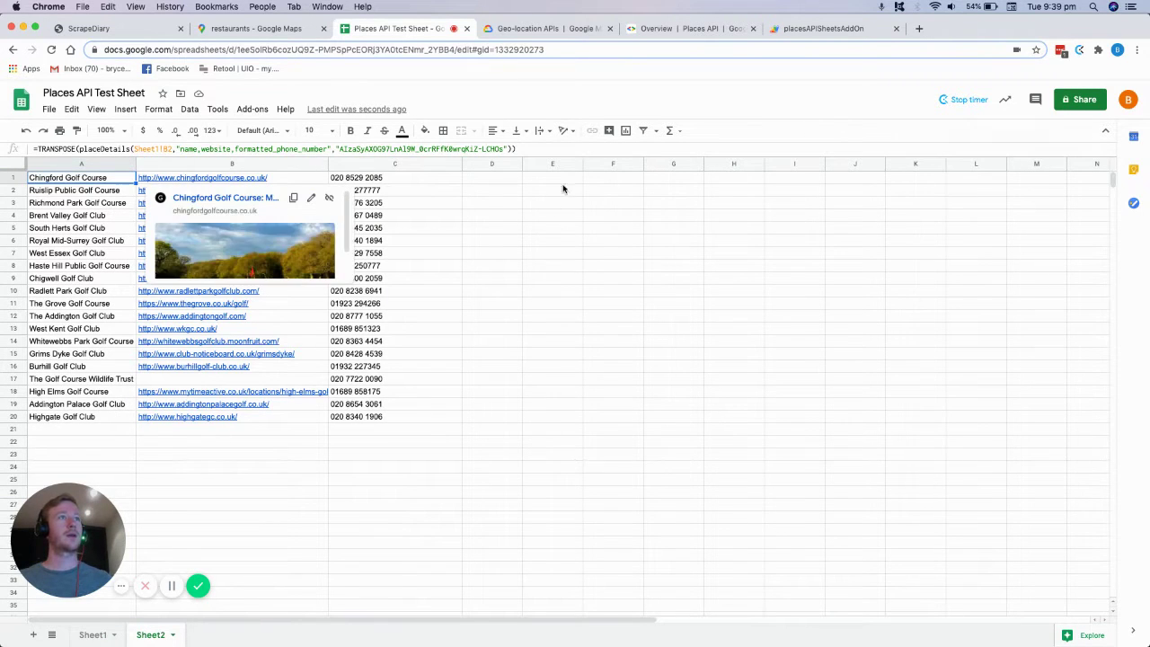
Inspect the requested fields "name,website,formatted_phone_number" and the API key argument in A1's placeDetails formula
{"action": "left_click_drag", "start_coordinate": [180, 149], "coordinate": [328, 151]}
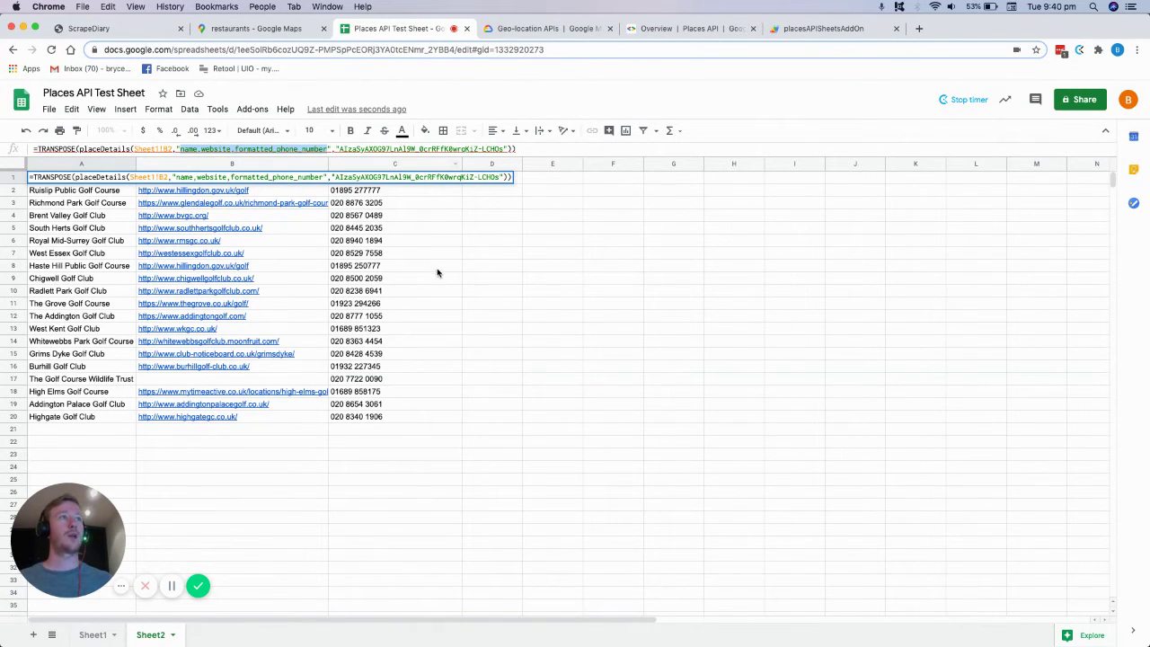
{"action": "double_click", "coordinate": [384, 153]}
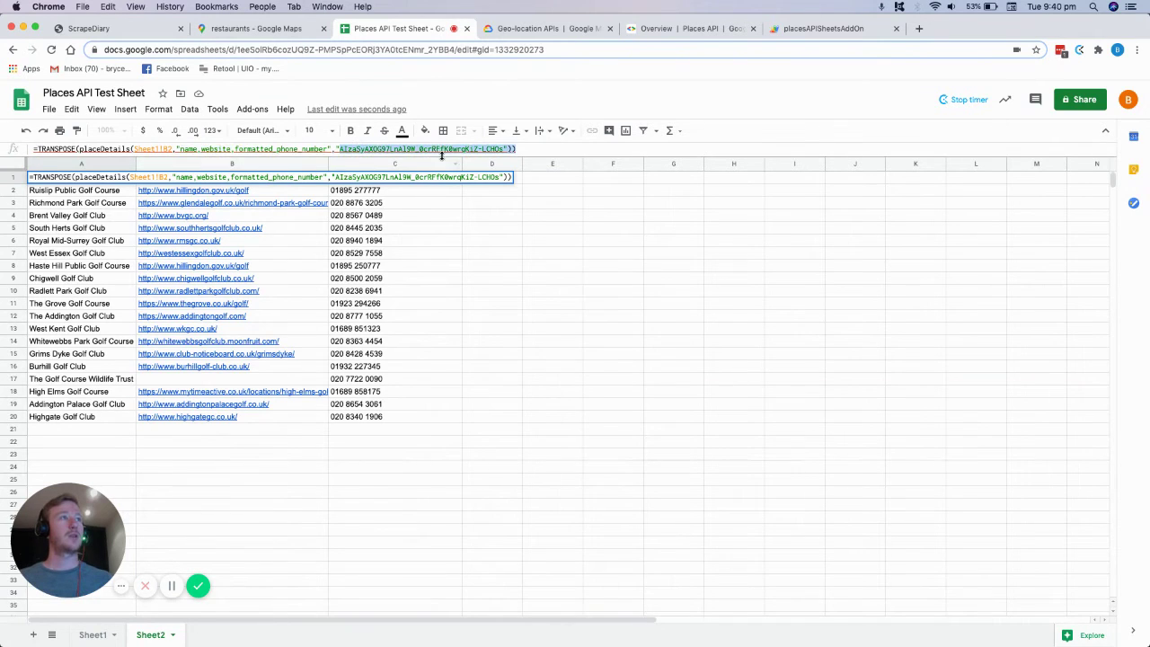
{"action": "left_click", "coordinate": [491, 256]}
Fill the placeDetails formula from A1 down column A to row 42 and look through the returned contact details
{"action": "left_click", "coordinate": [102, 178]}
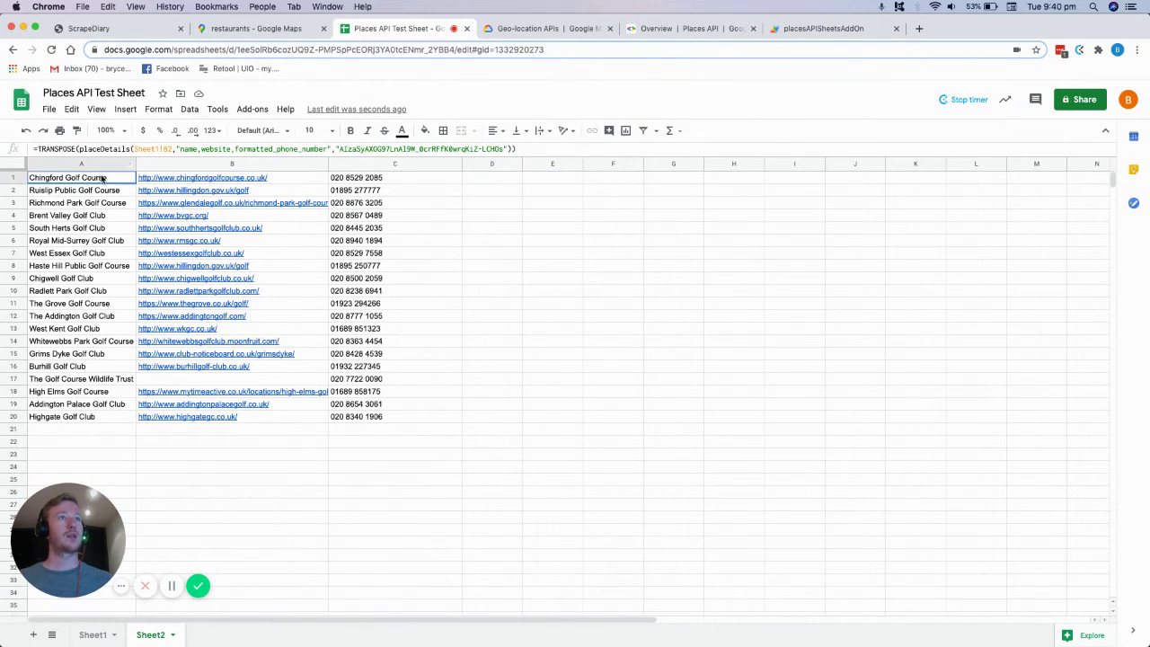
{"action": "scroll", "coordinate": [98, 321], "scroll_direction": "down", "scroll_amount": 5}
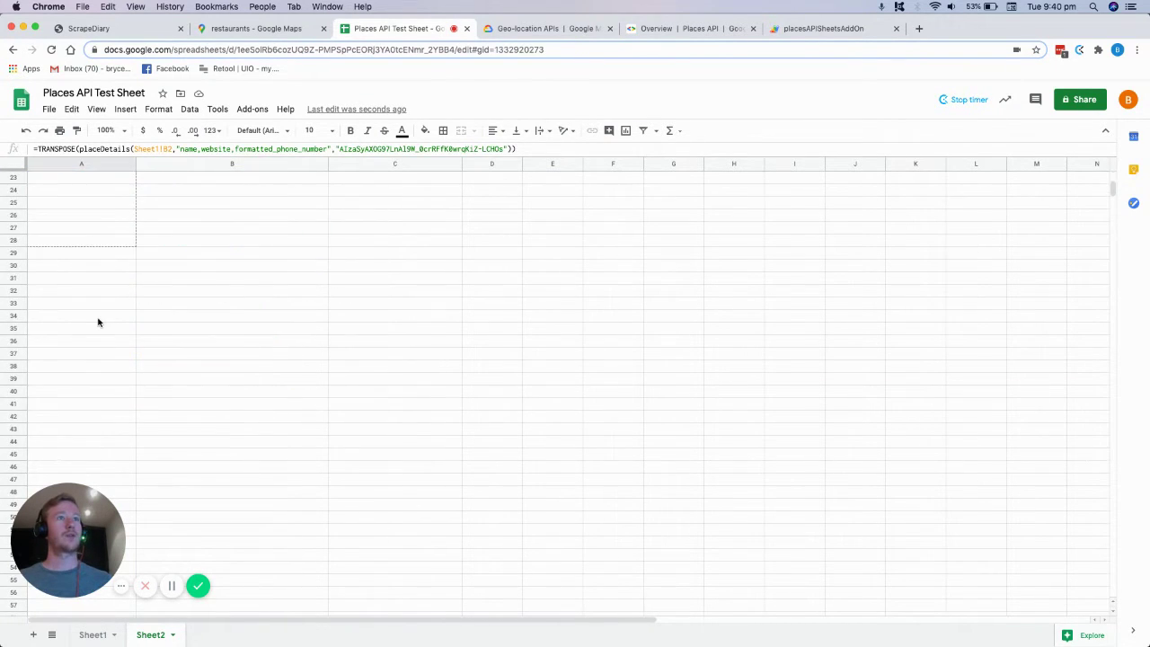
{"action": "left_click_drag", "start_coordinate": [99, 322], "coordinate": [153, 374]}
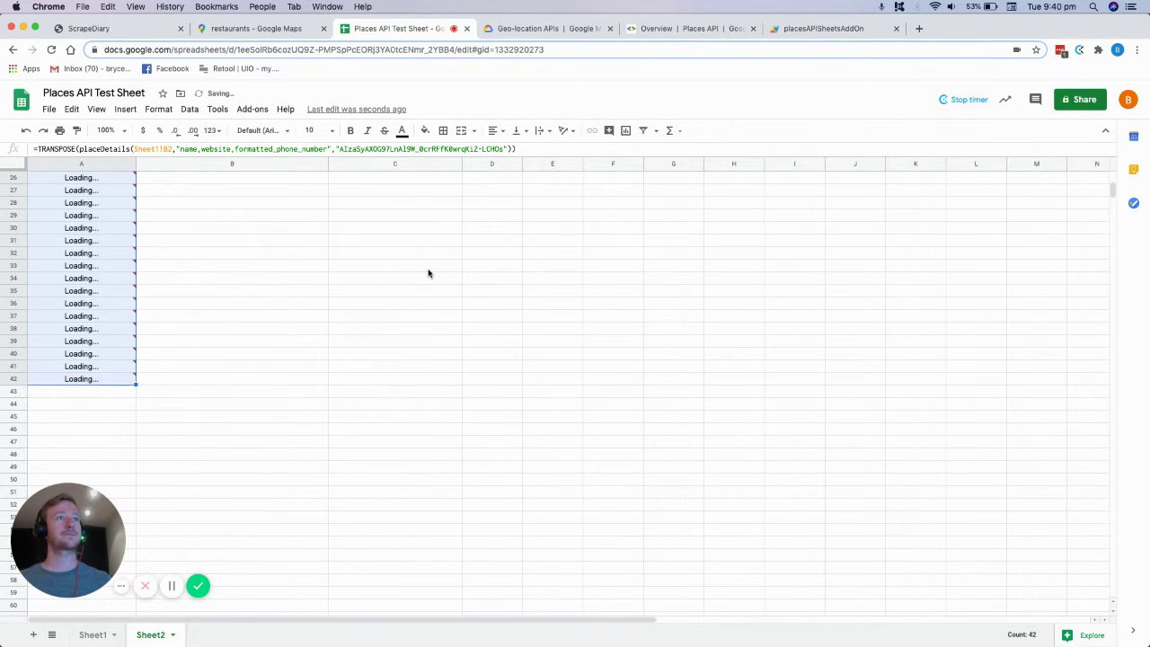
{"action": "scroll", "coordinate": [429, 277], "scroll_direction": "up", "scroll_amount": 3}
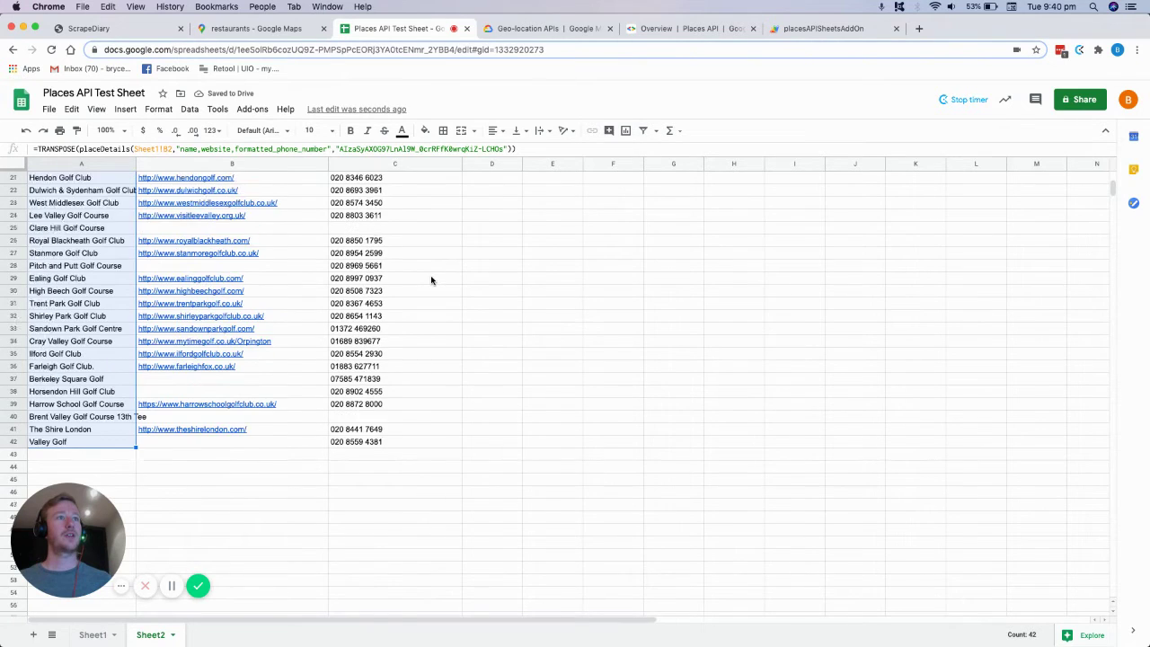
{"action": "scroll", "coordinate": [430, 280], "scroll_direction": "up", "scroll_amount": 10}
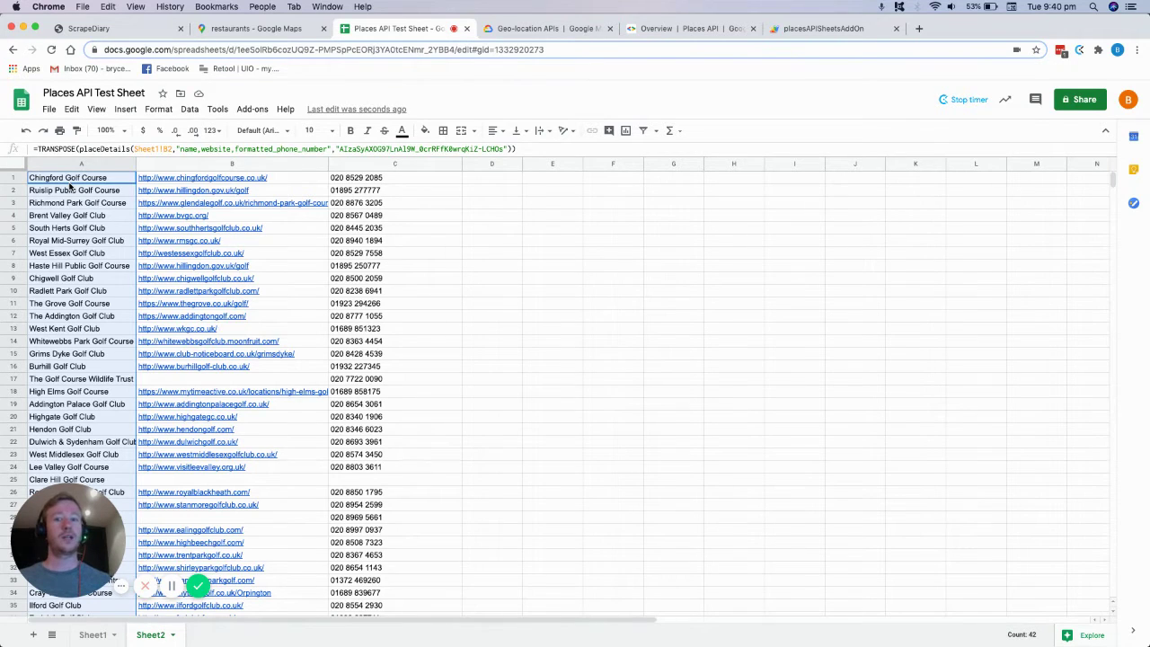
Review Sheet1's placeSearch formula in A1 and examine the latitude and longitude in the Google Maps restaurants URL, returning to the sheet
{"action": "left_click", "coordinate": [95, 634]}
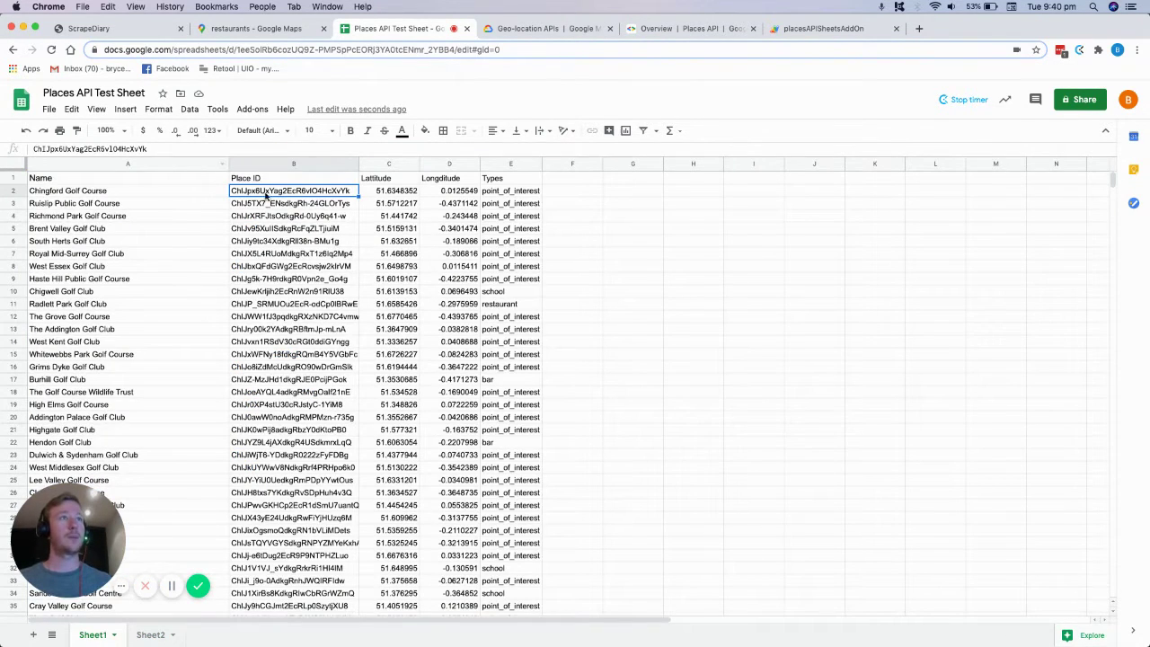
{"action": "left_click", "coordinate": [134, 183]}
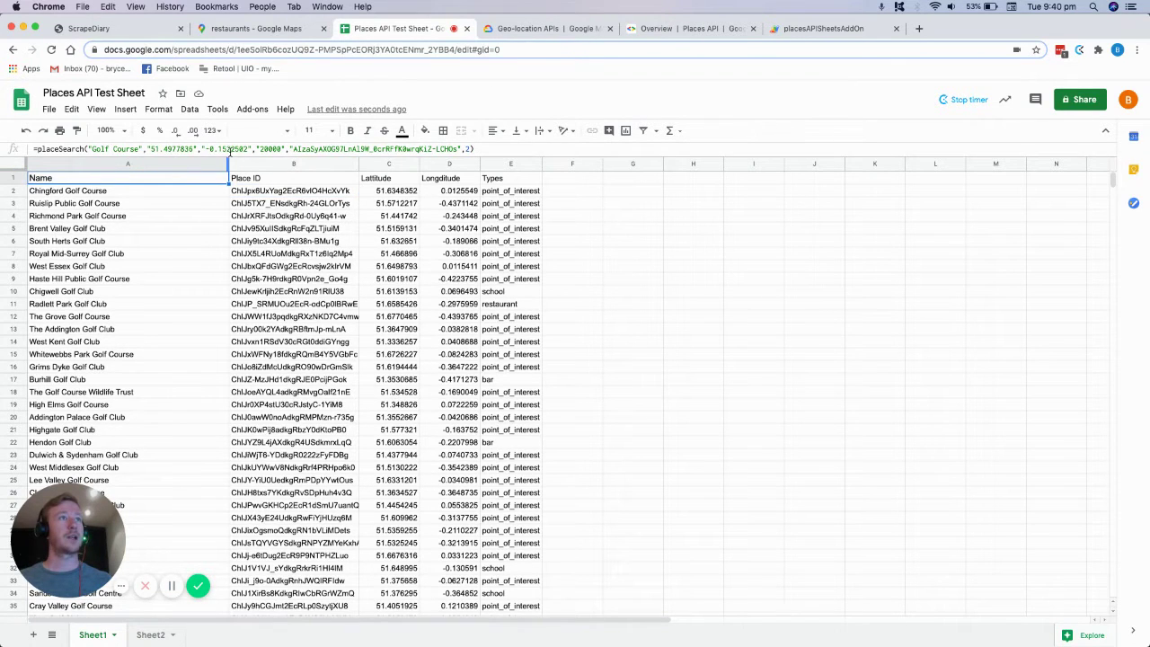
{"action": "left_click", "coordinate": [239, 30]}
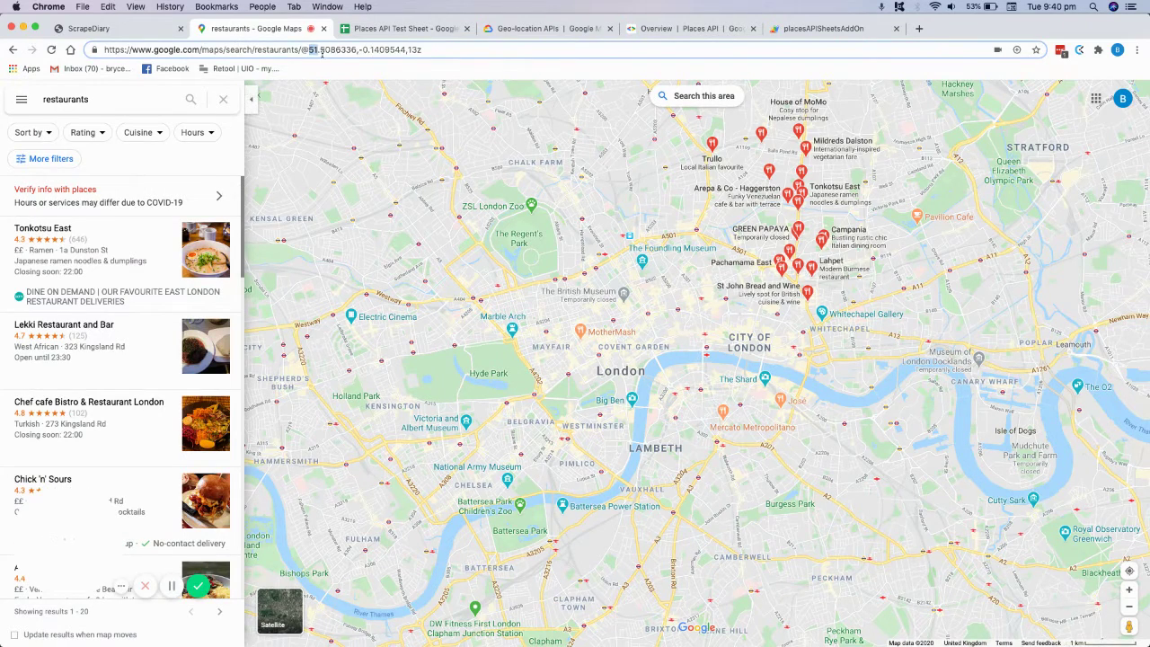
{"action": "left_click_drag", "start_coordinate": [307, 50], "coordinate": [407, 51]}
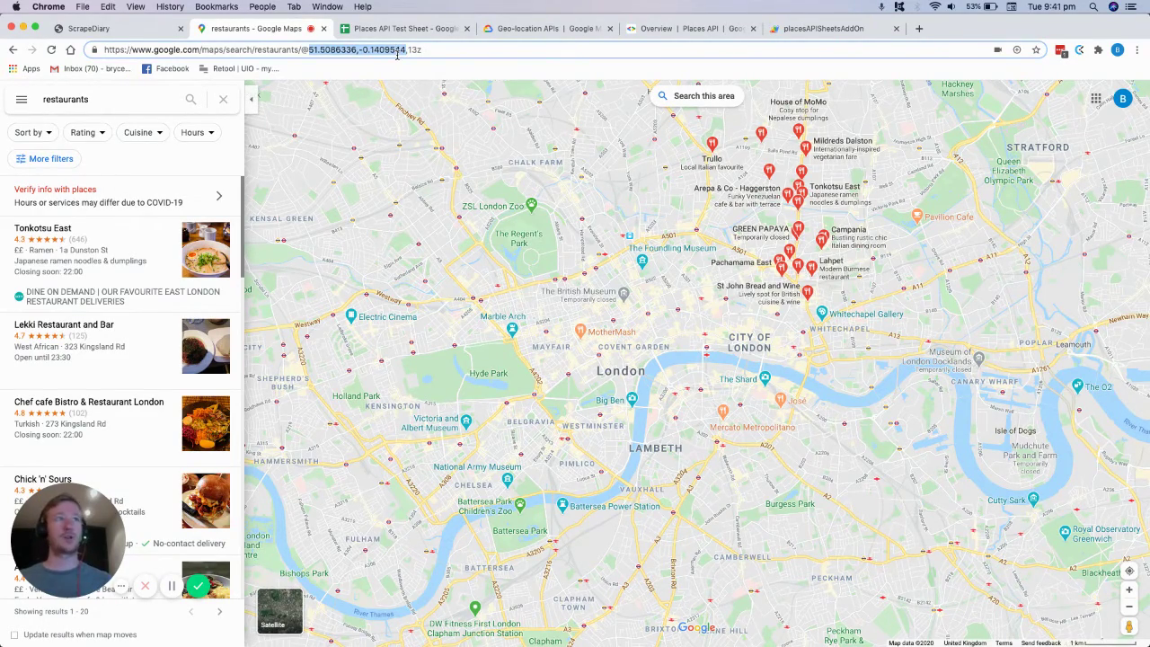
{"action": "left_click", "coordinate": [411, 30]}
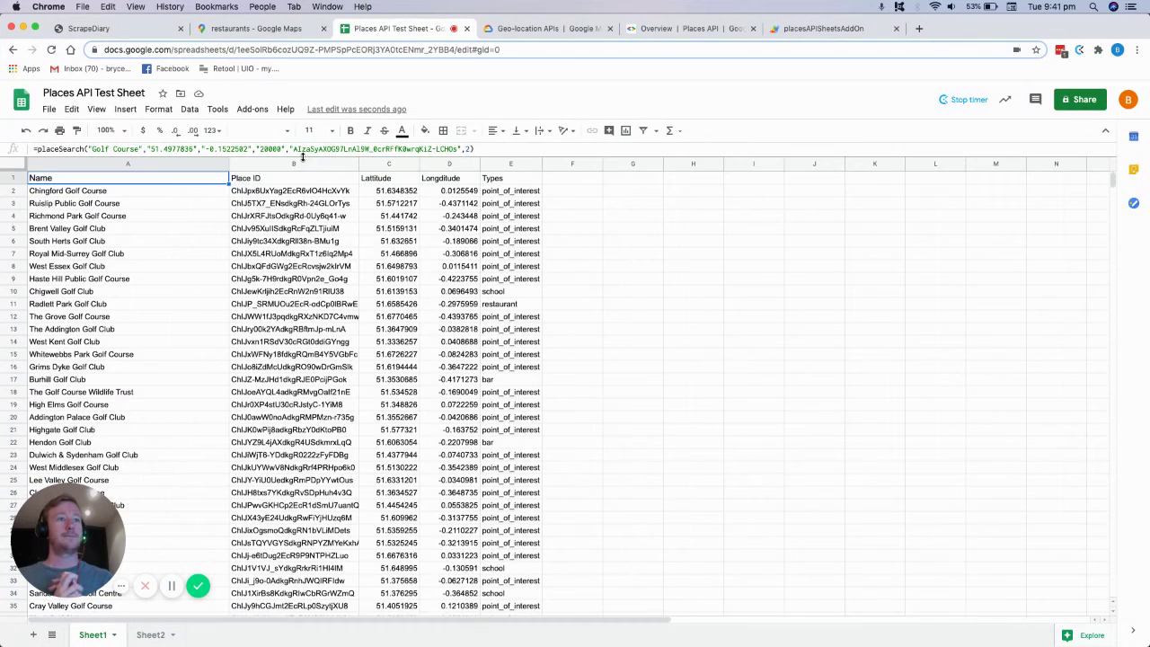
Open the spreadsheet's script editor to view the placesAPISheetsAddOn code, and switch to the Google Maps Platform page
{"action": "left_click", "coordinate": [254, 110]}
{"action": "mouse_move", "coordinate": [218, 109]}
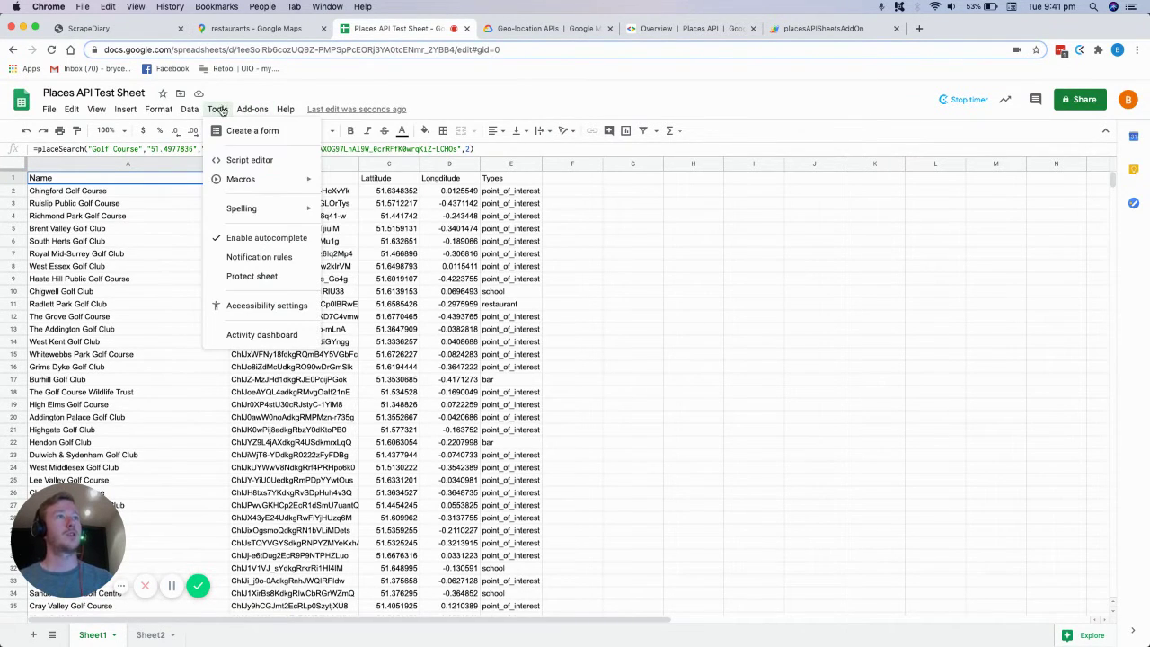
{"action": "left_click", "coordinate": [251, 160]}
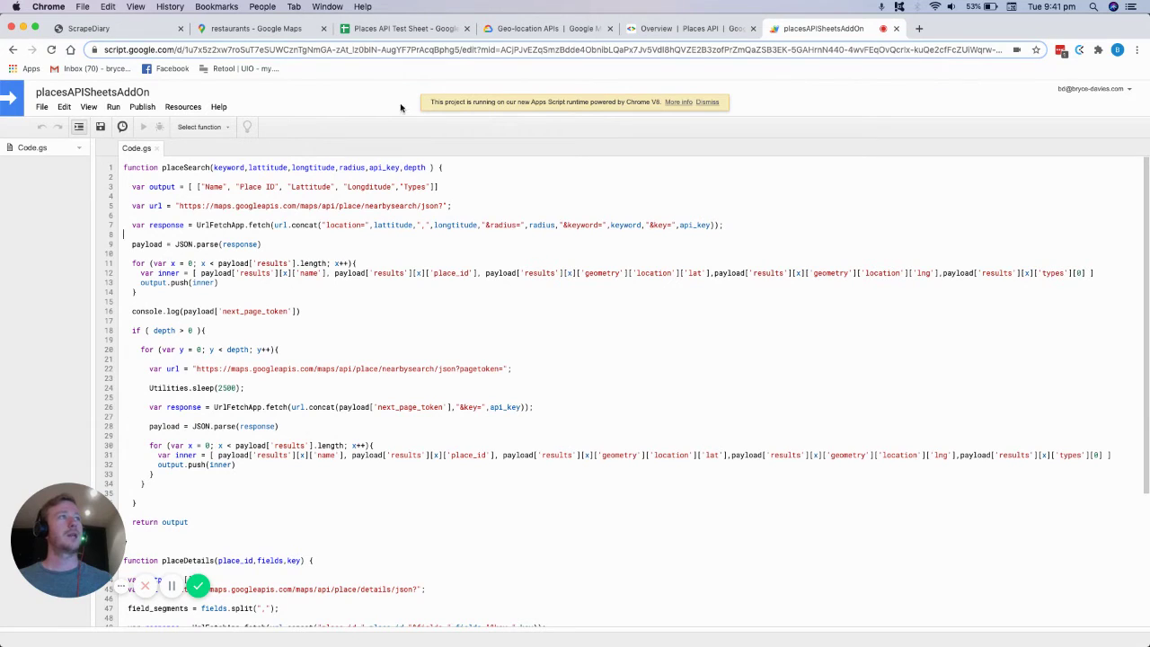
{"action": "left_click", "coordinate": [510, 30]}
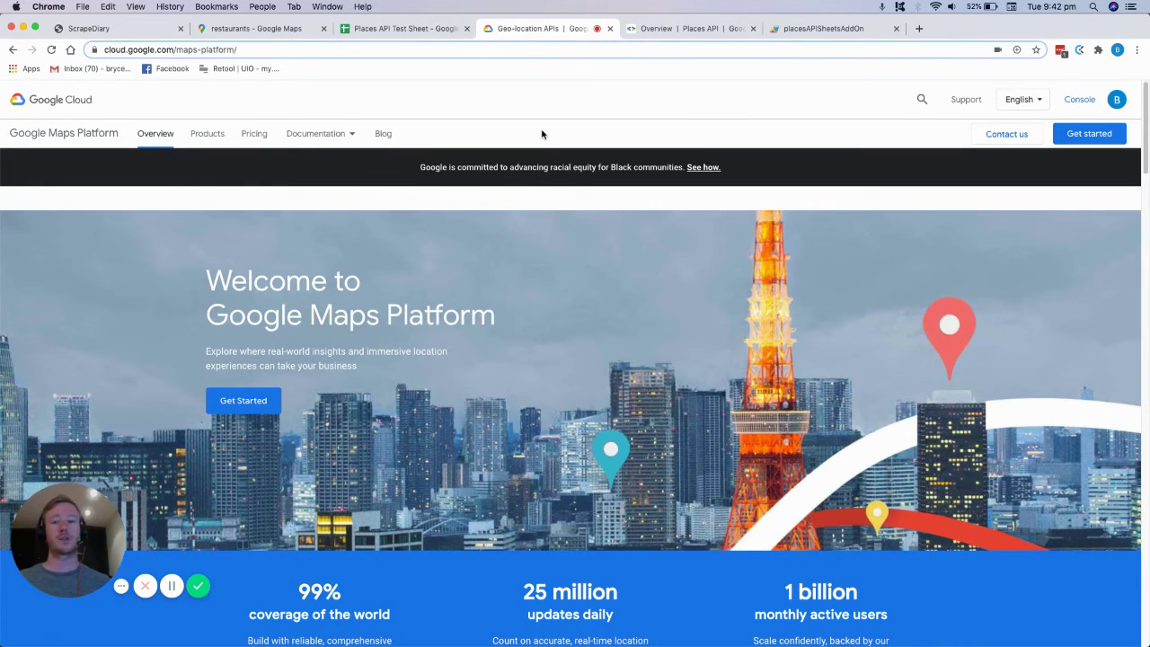
Return to the test spreadsheet and review the placeSearch formula in Sheet1 and the placeDetails formula in Sheet2's cell A1
{"action": "left_click", "coordinate": [95, 183]}
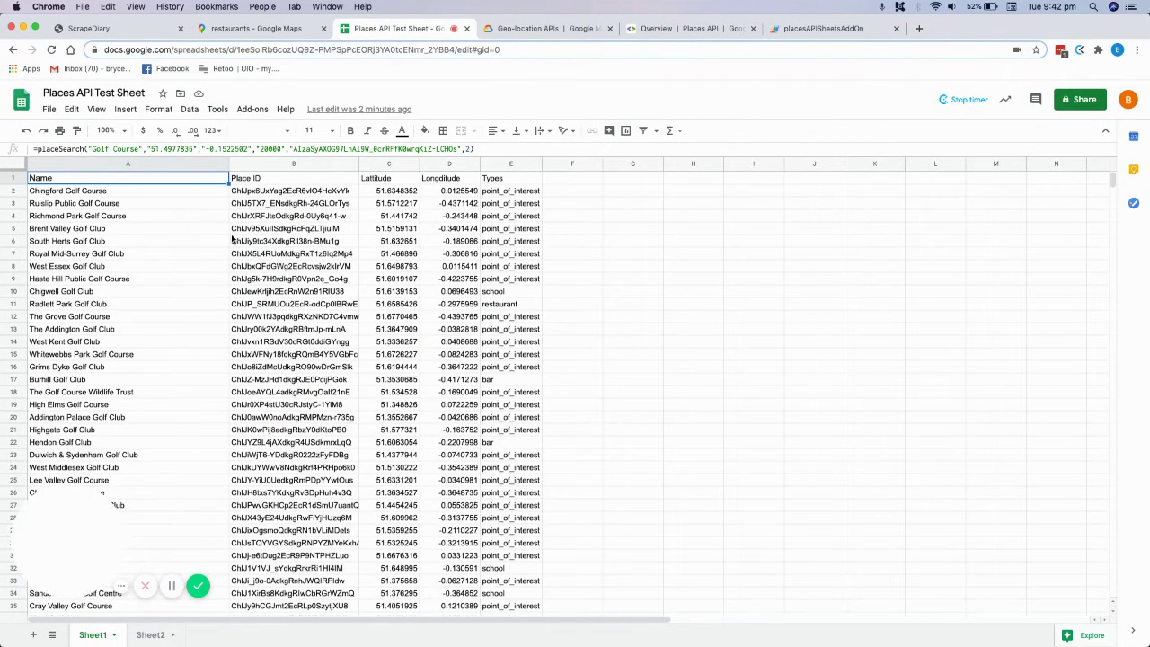
{"action": "left_click", "coordinate": [155, 634]}
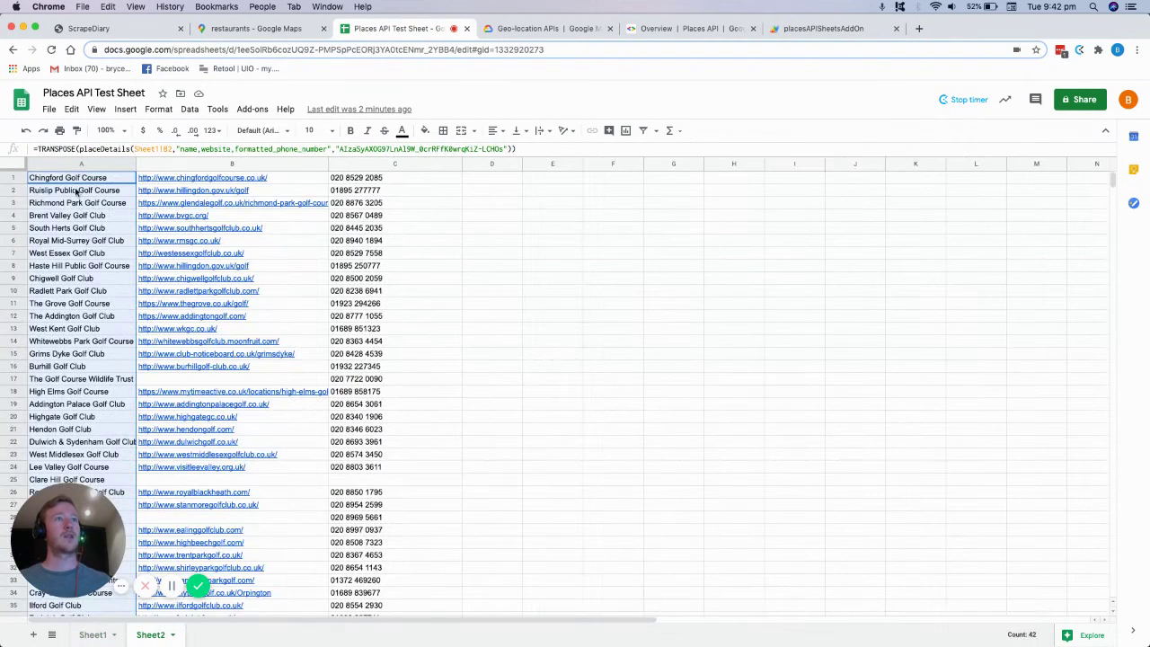
{"action": "left_click", "coordinate": [181, 149]}
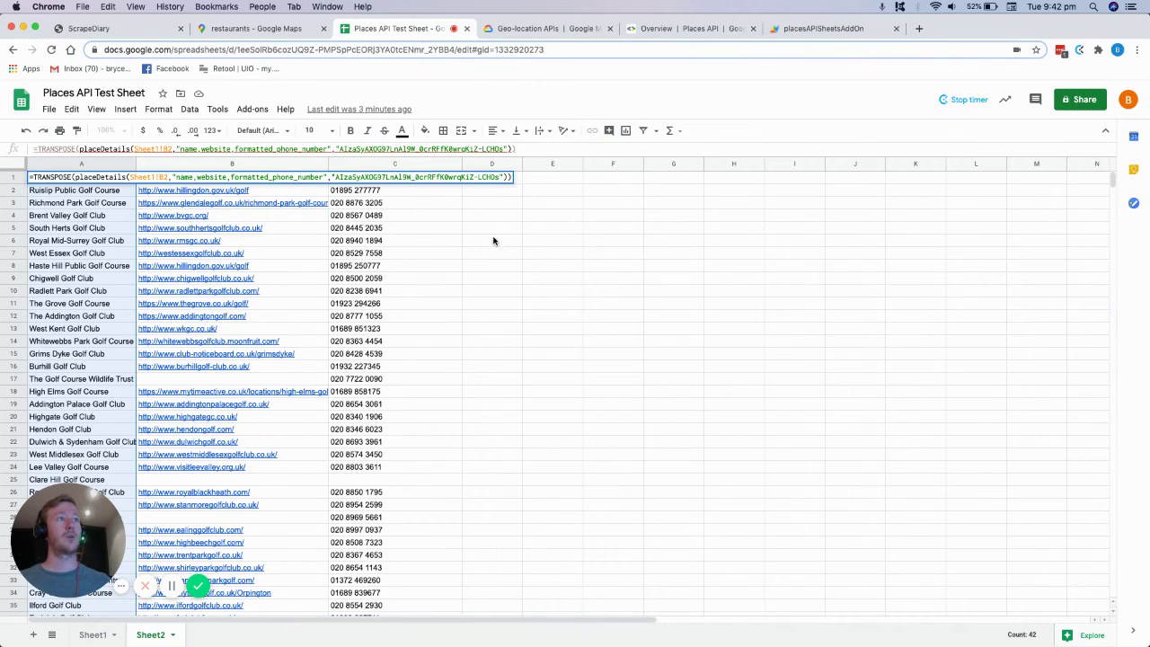
{"action": "left_click", "coordinate": [528, 243]}
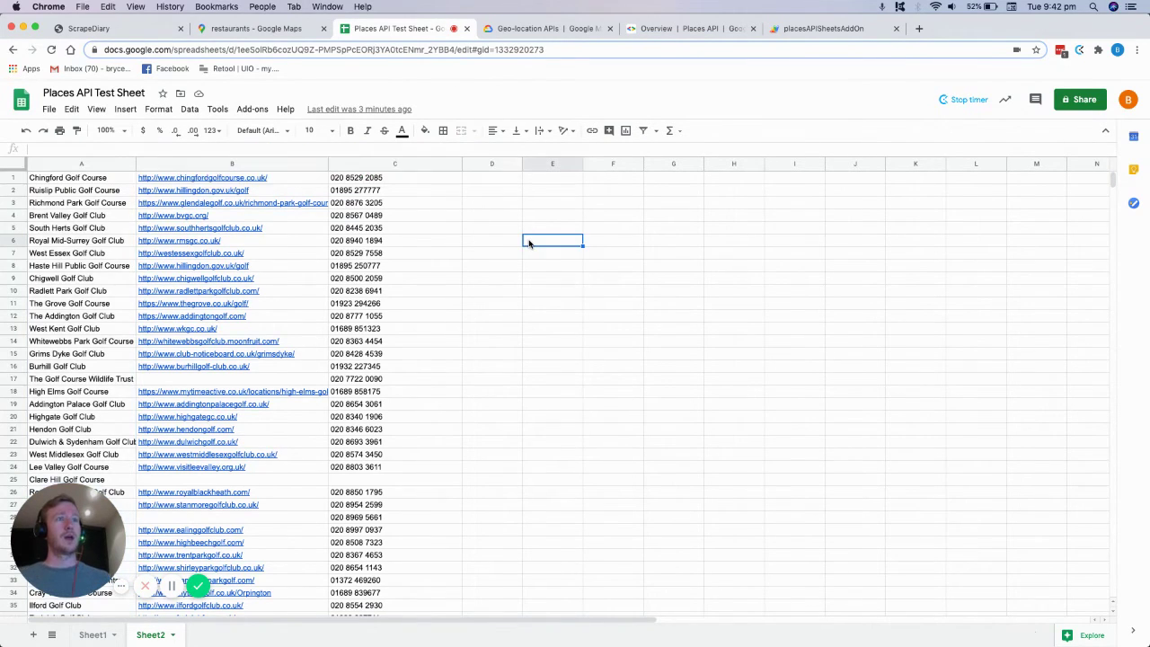